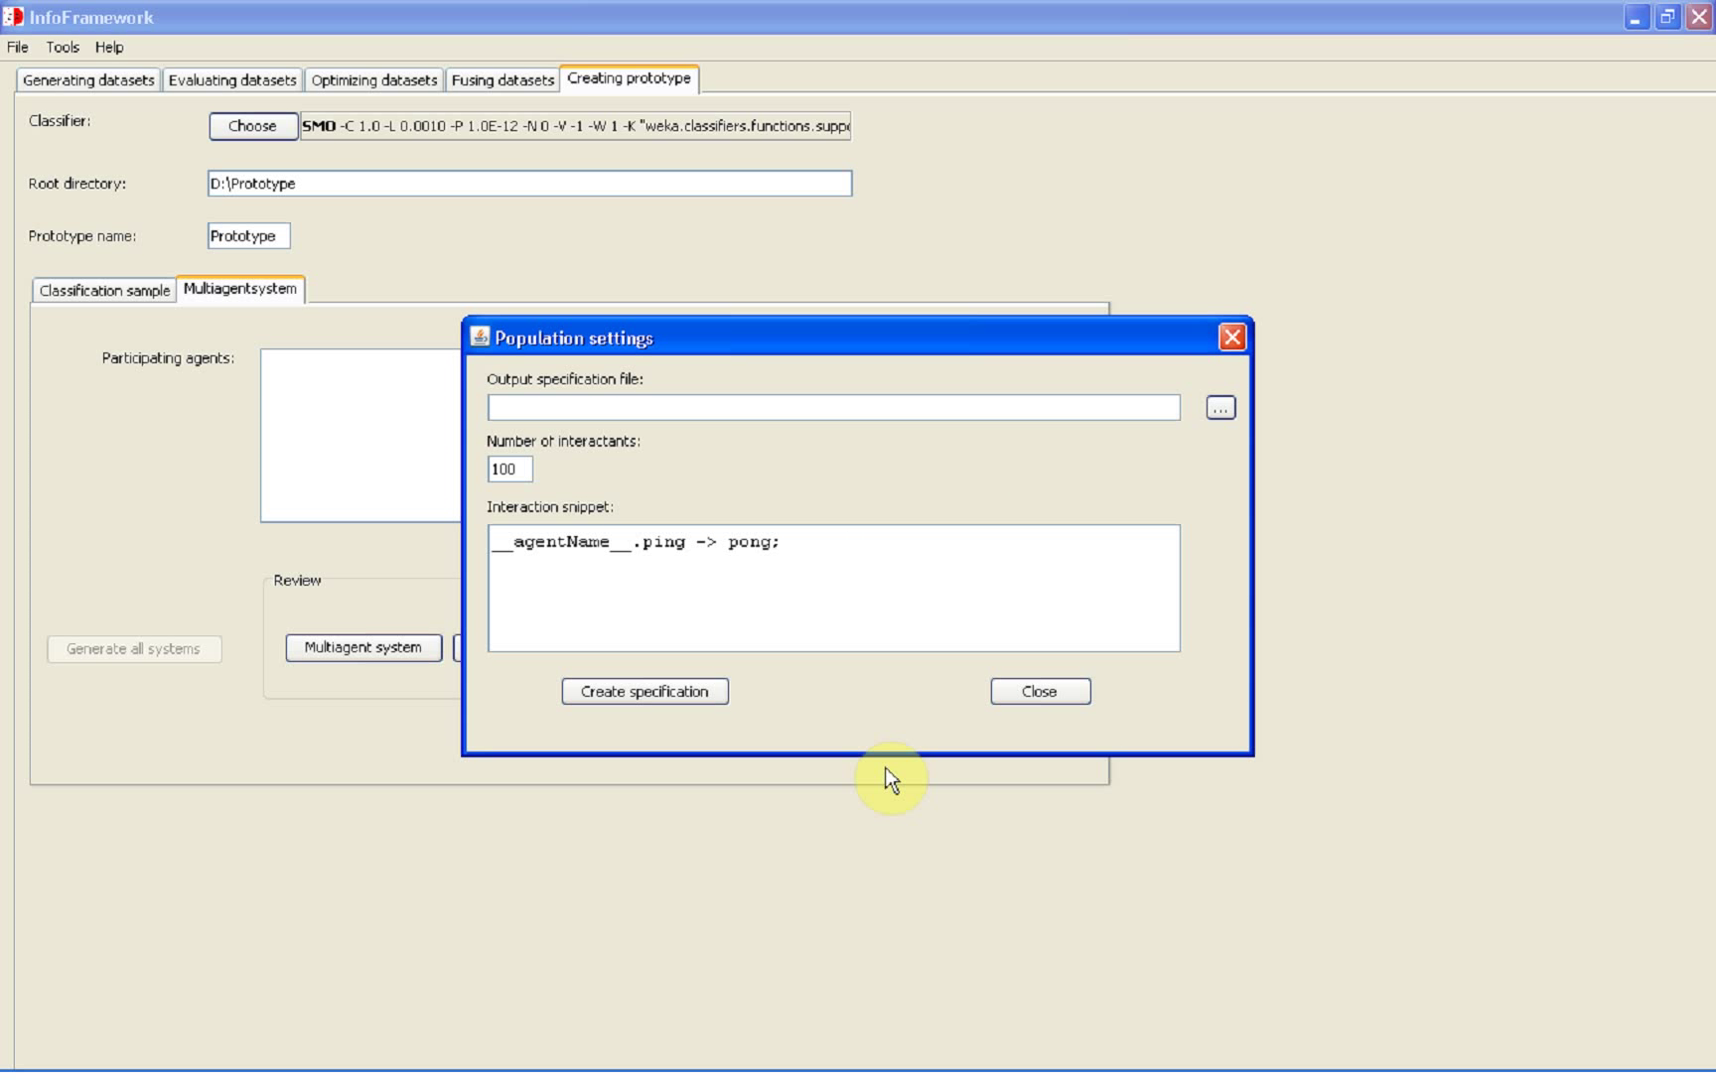
Step: Create the population3.xml specification with 3 interactants, then close the Population dialog
text(population3.xml)
click(522, 466)
click(639, 692)
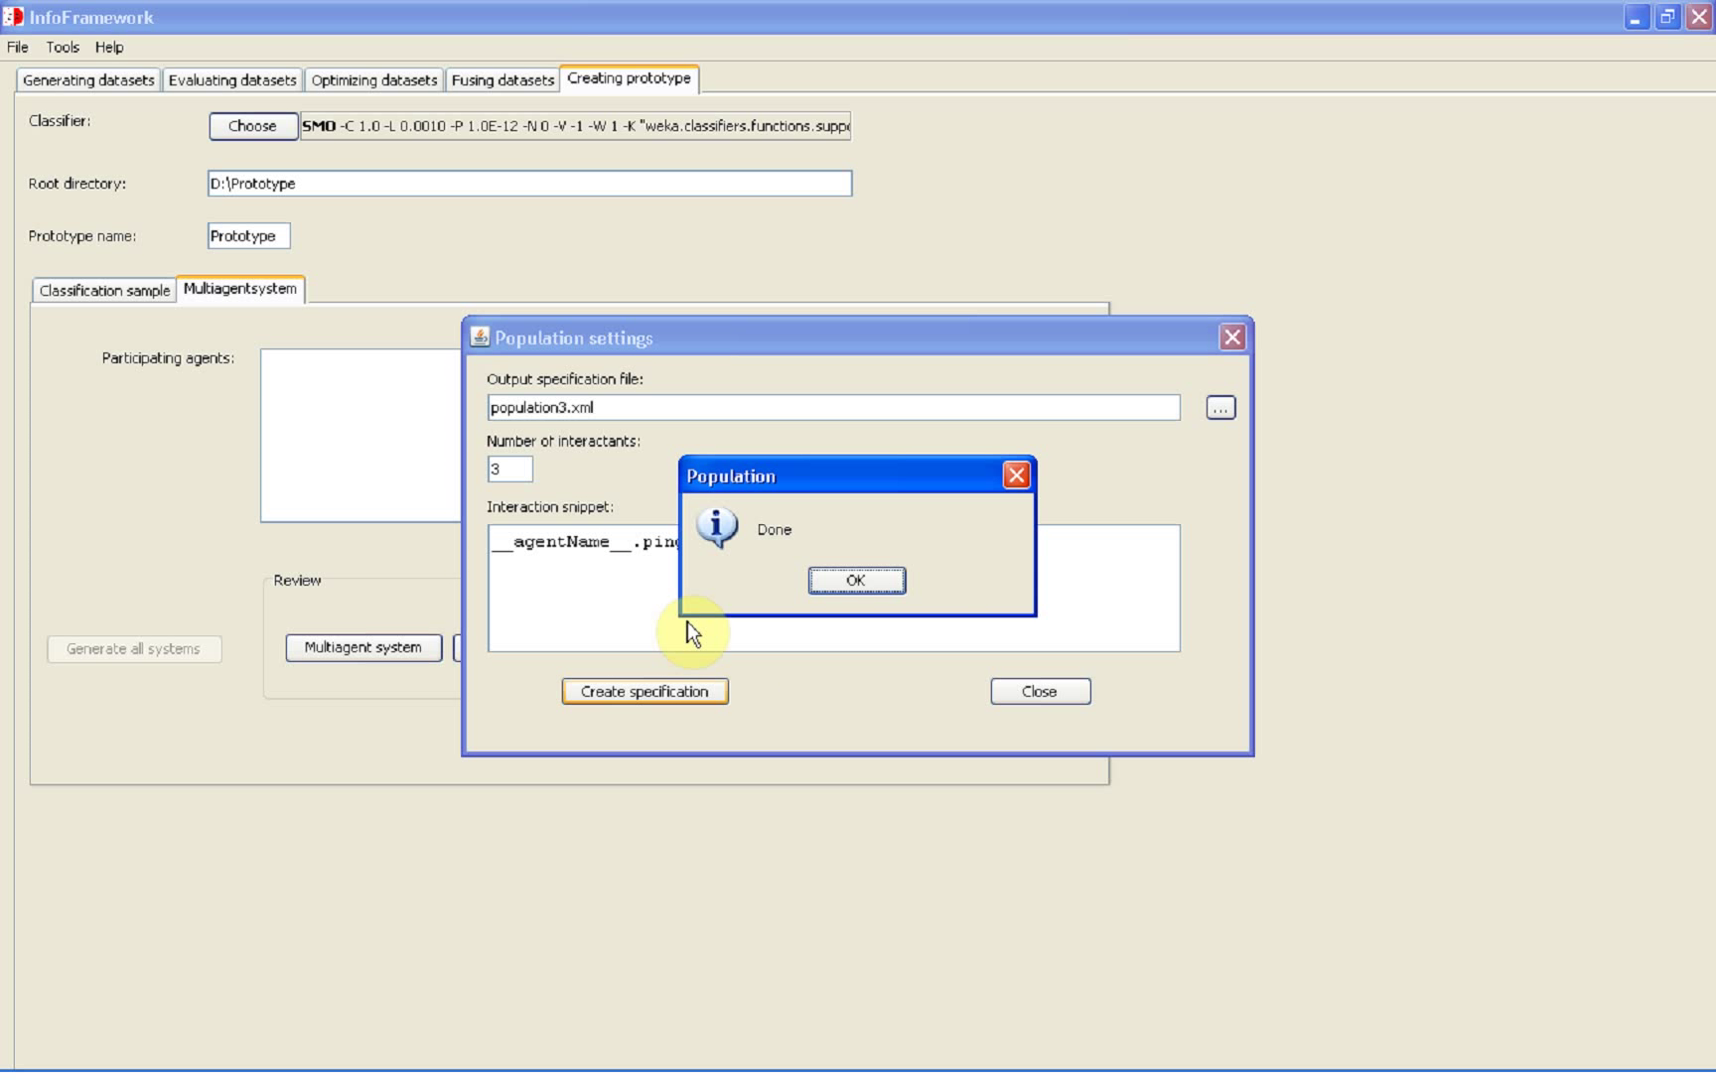
click(846, 580)
click(1030, 689)
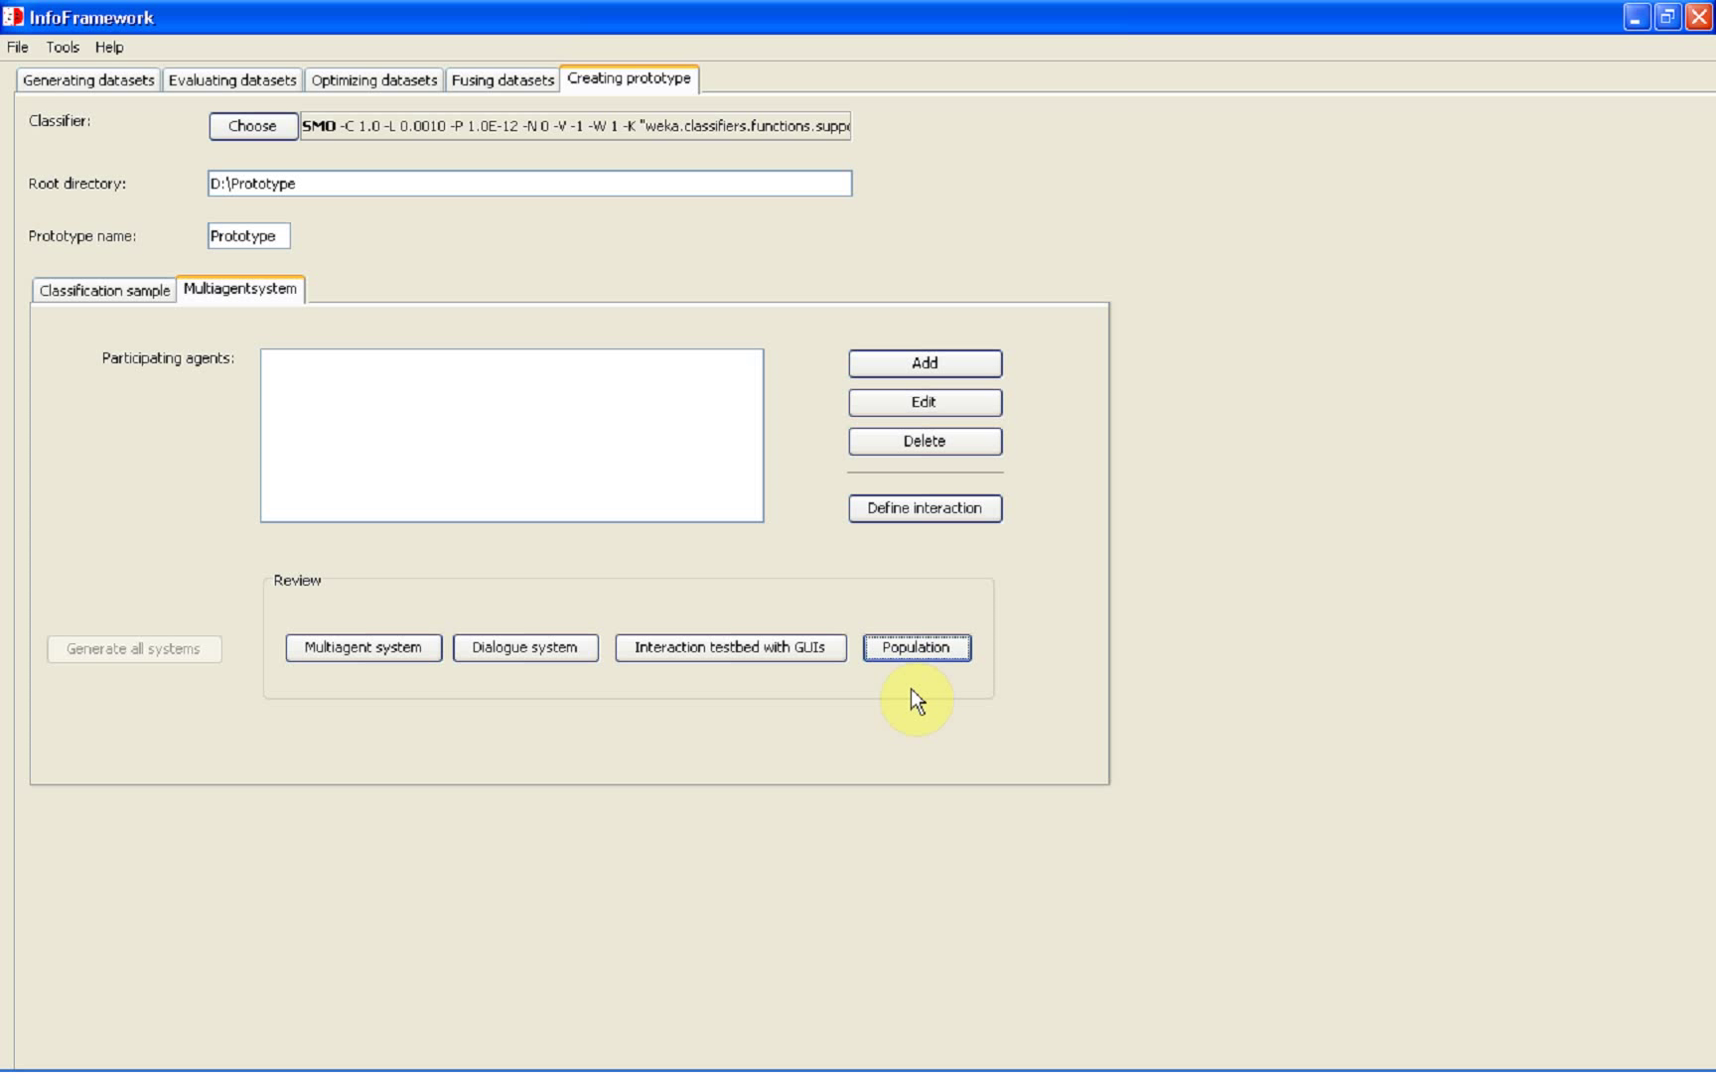
click(18, 47)
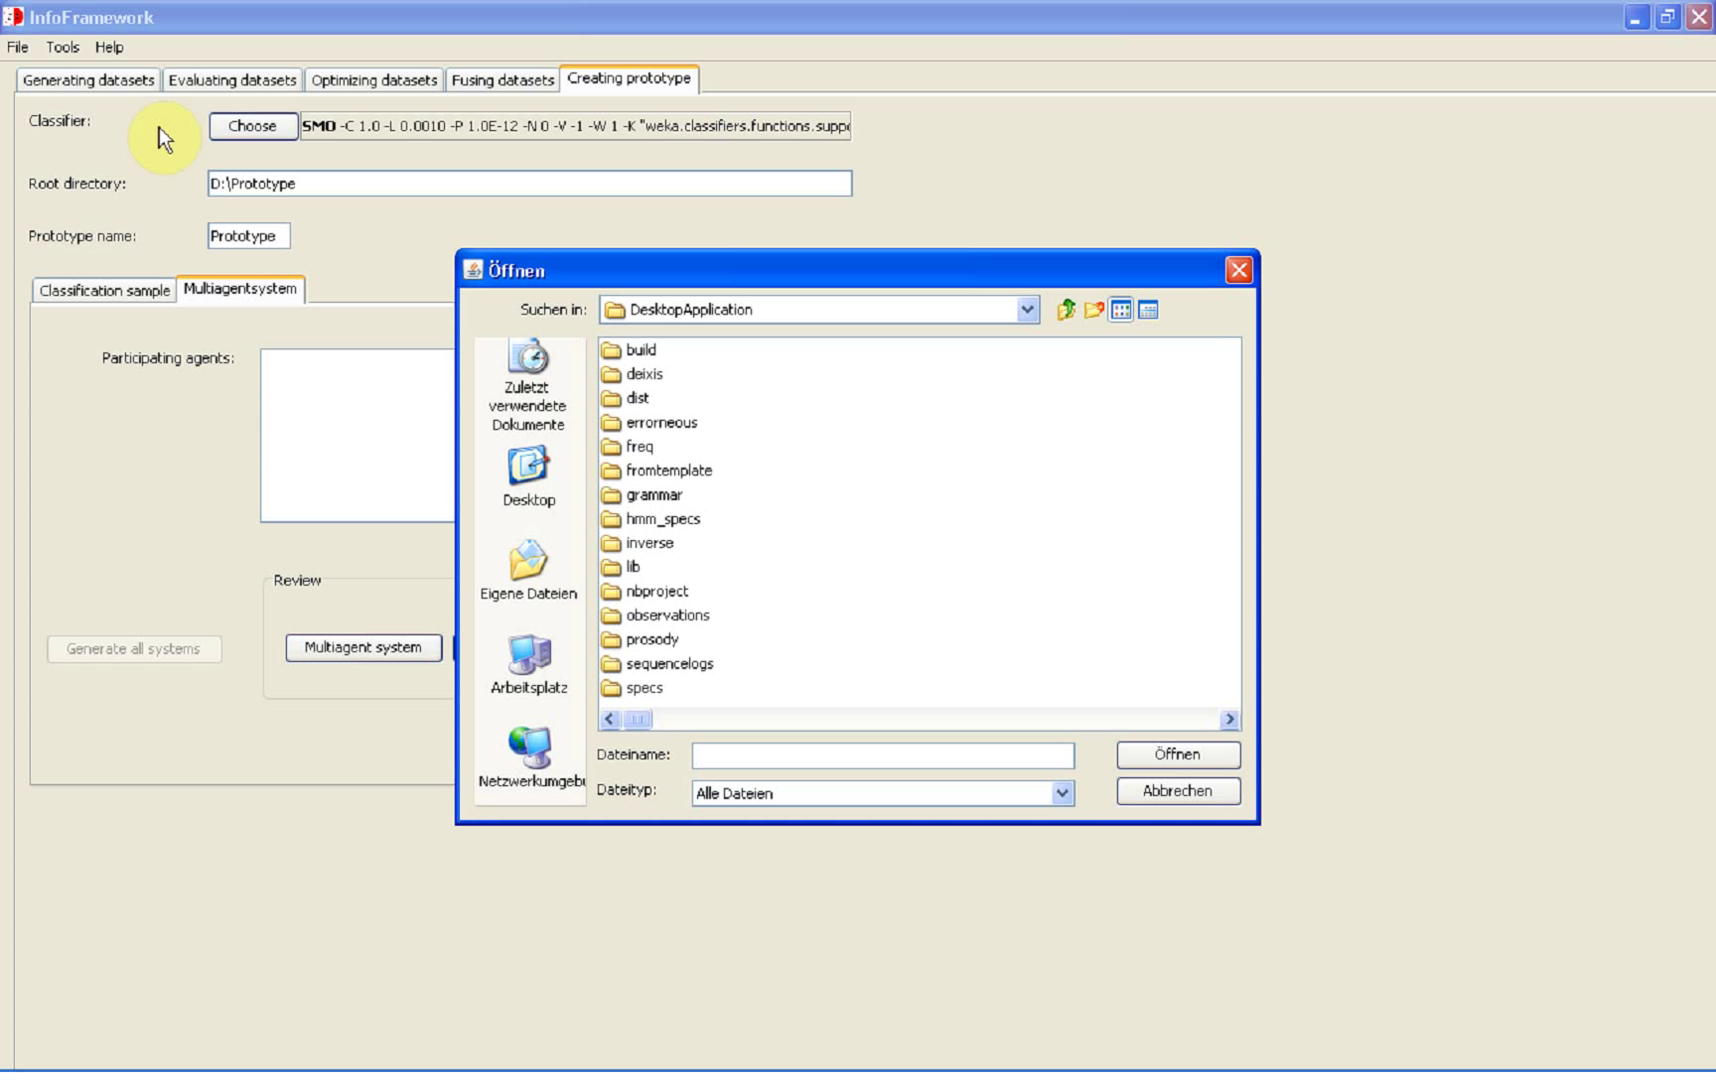
Step: Import population3.xml and review the interaction's ping/pong sequence diagram with agent0, agent1 and agent2
text(population3.xml)
click(1156, 755)
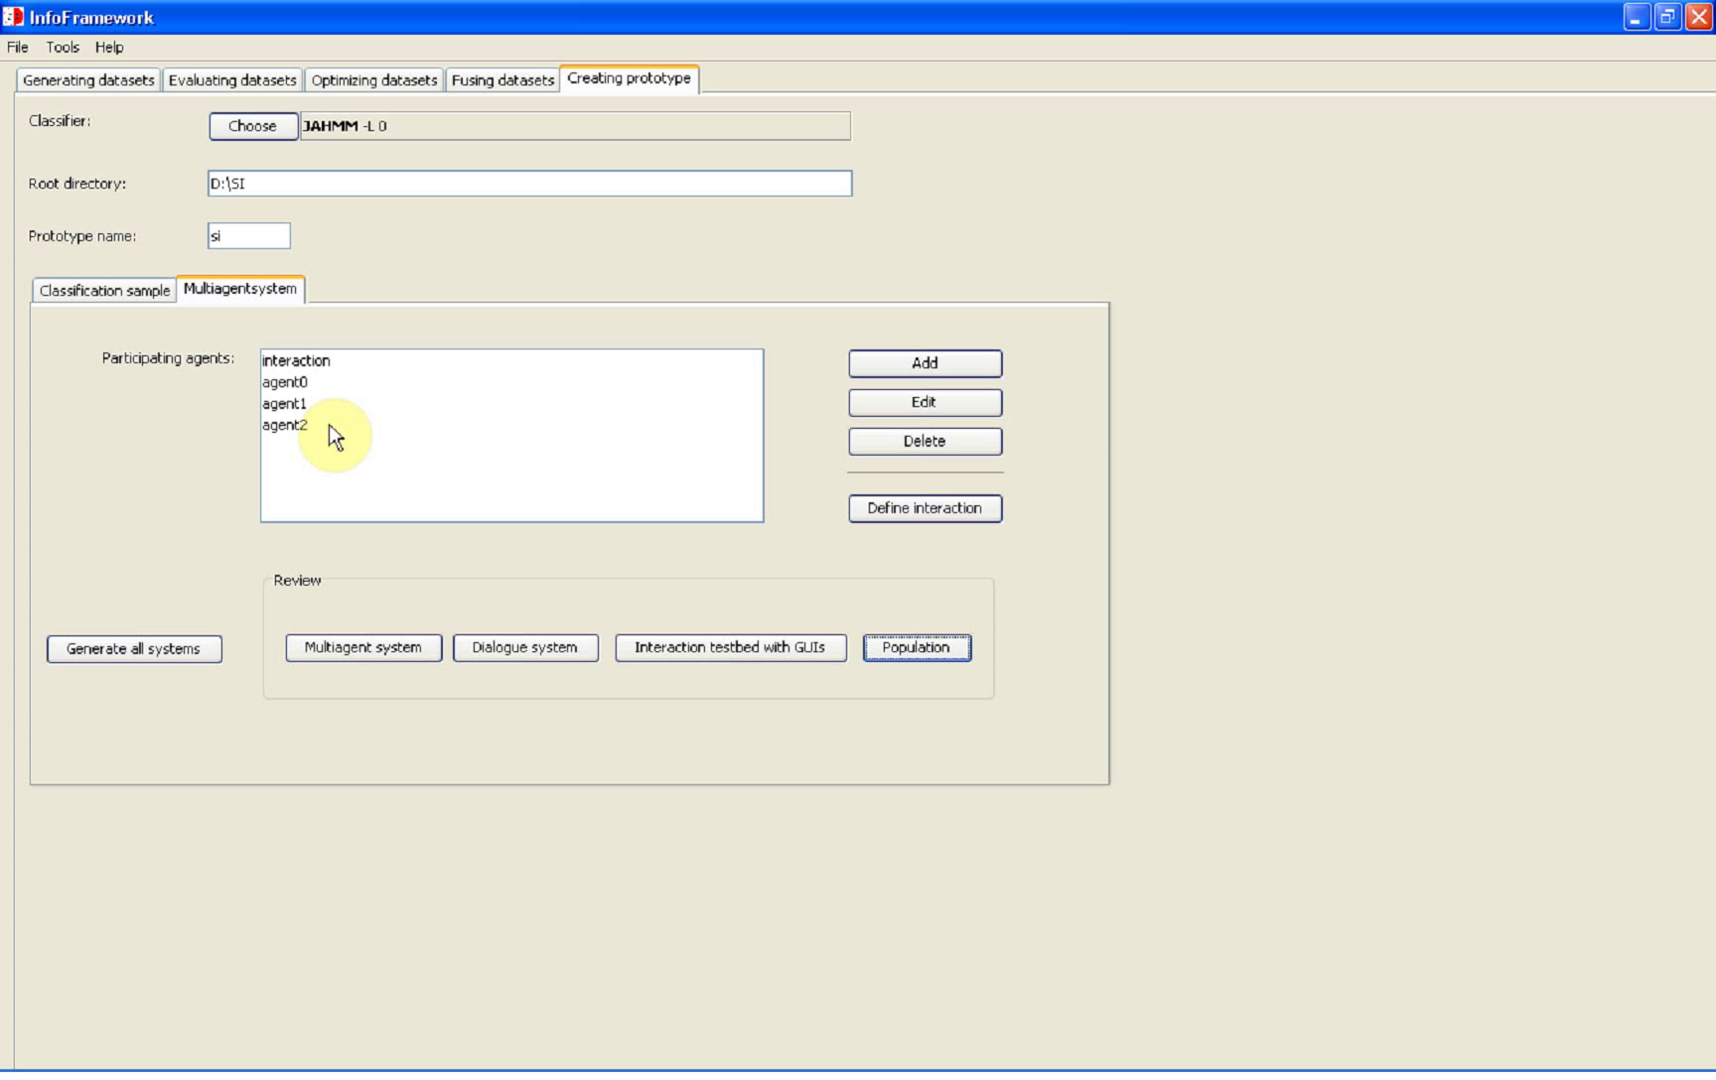
click(921, 505)
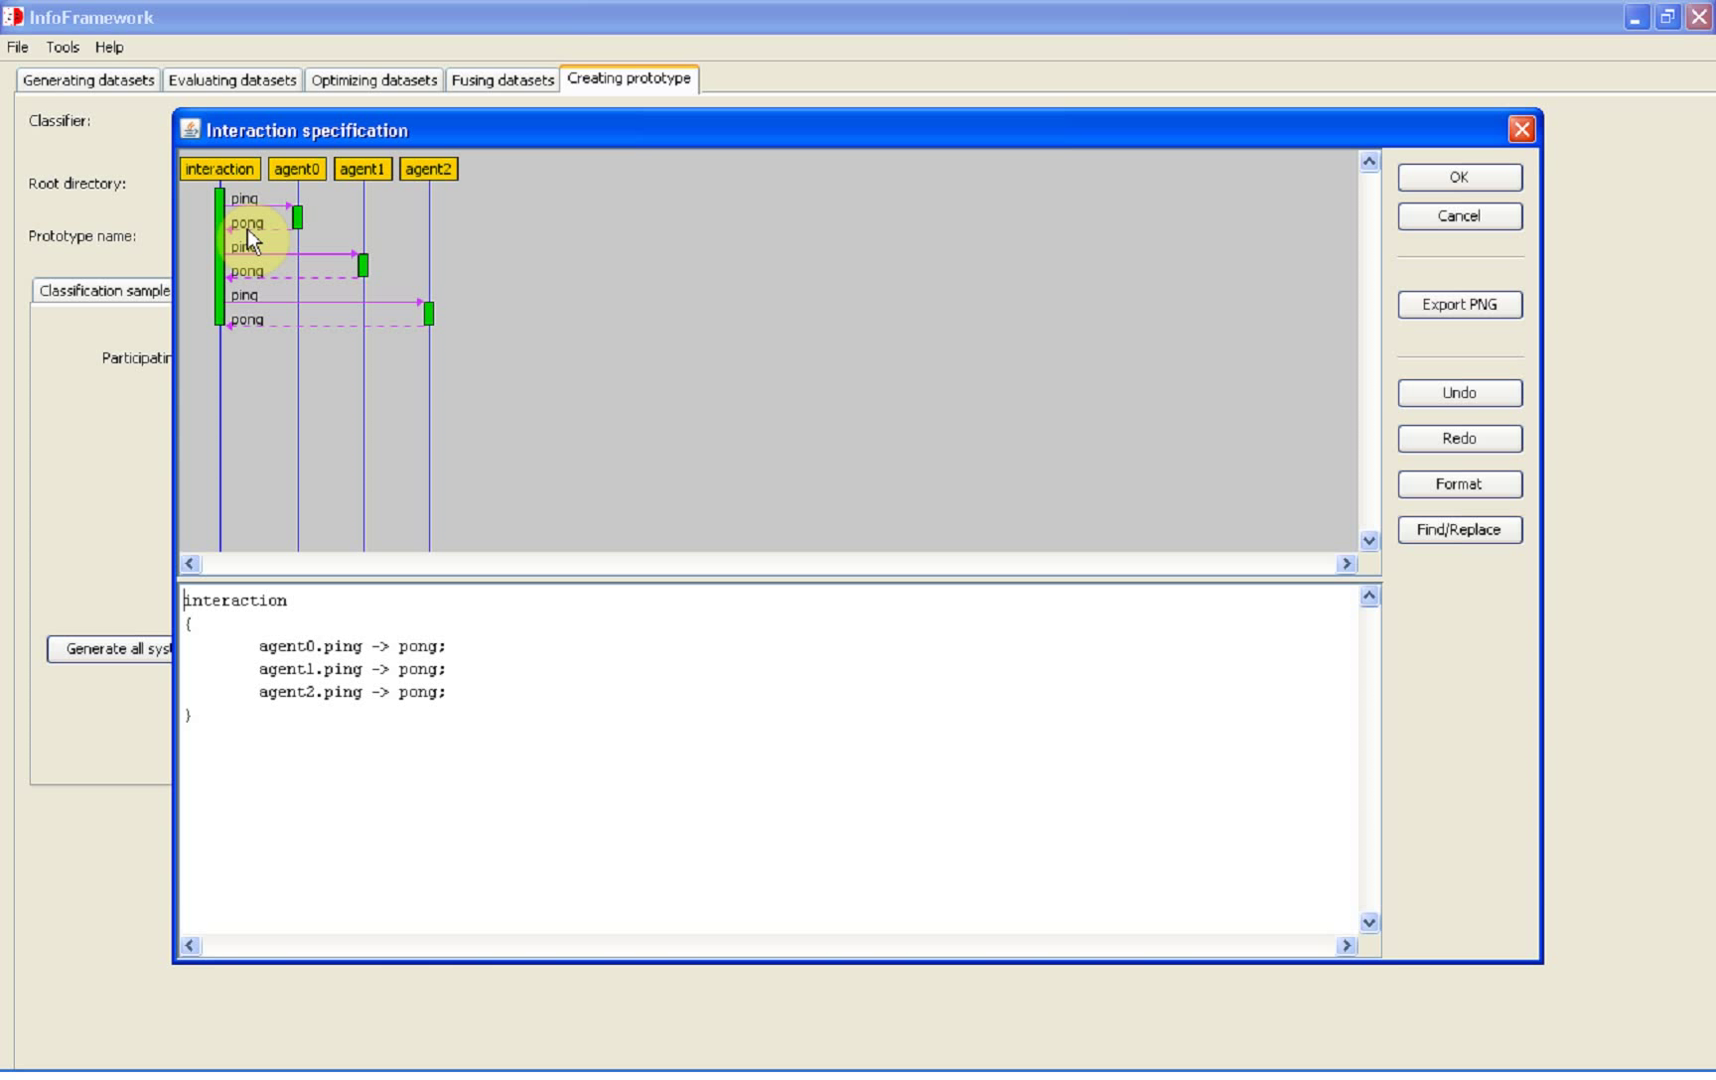
click(1422, 172)
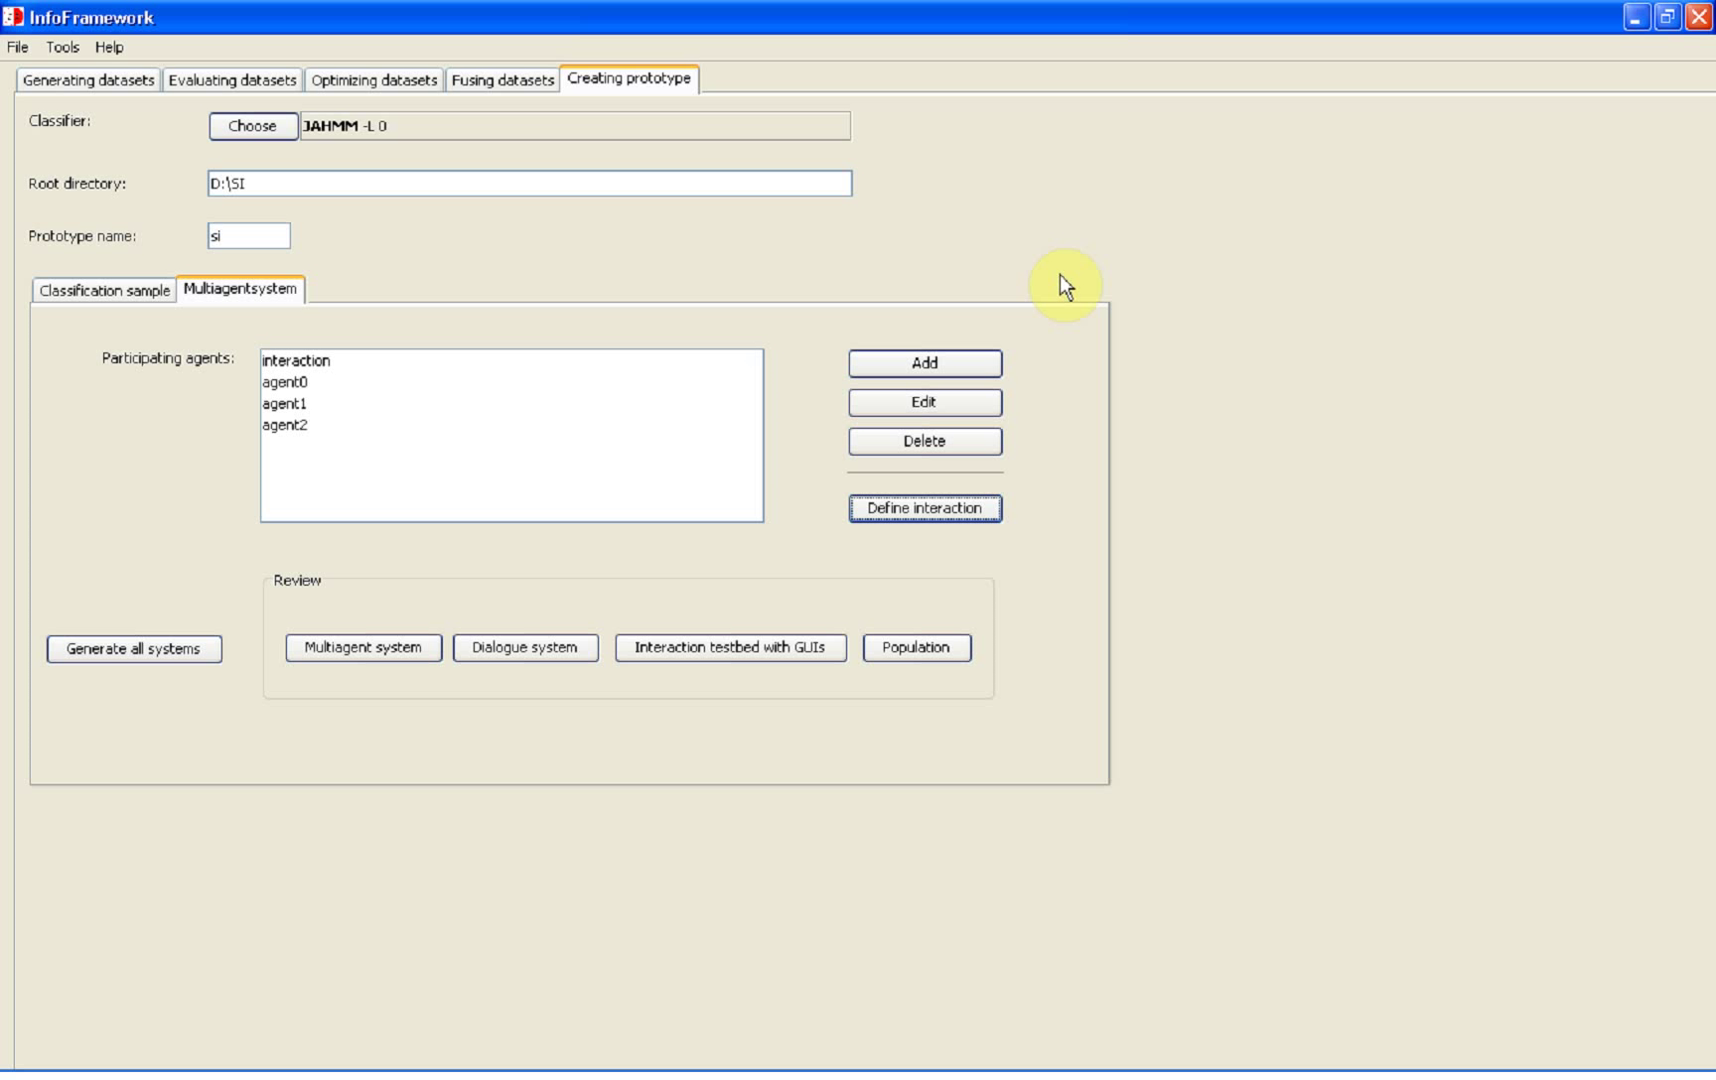
Step: Generate all systems for the si prototype and launch its agent population on JADE
click(115, 648)
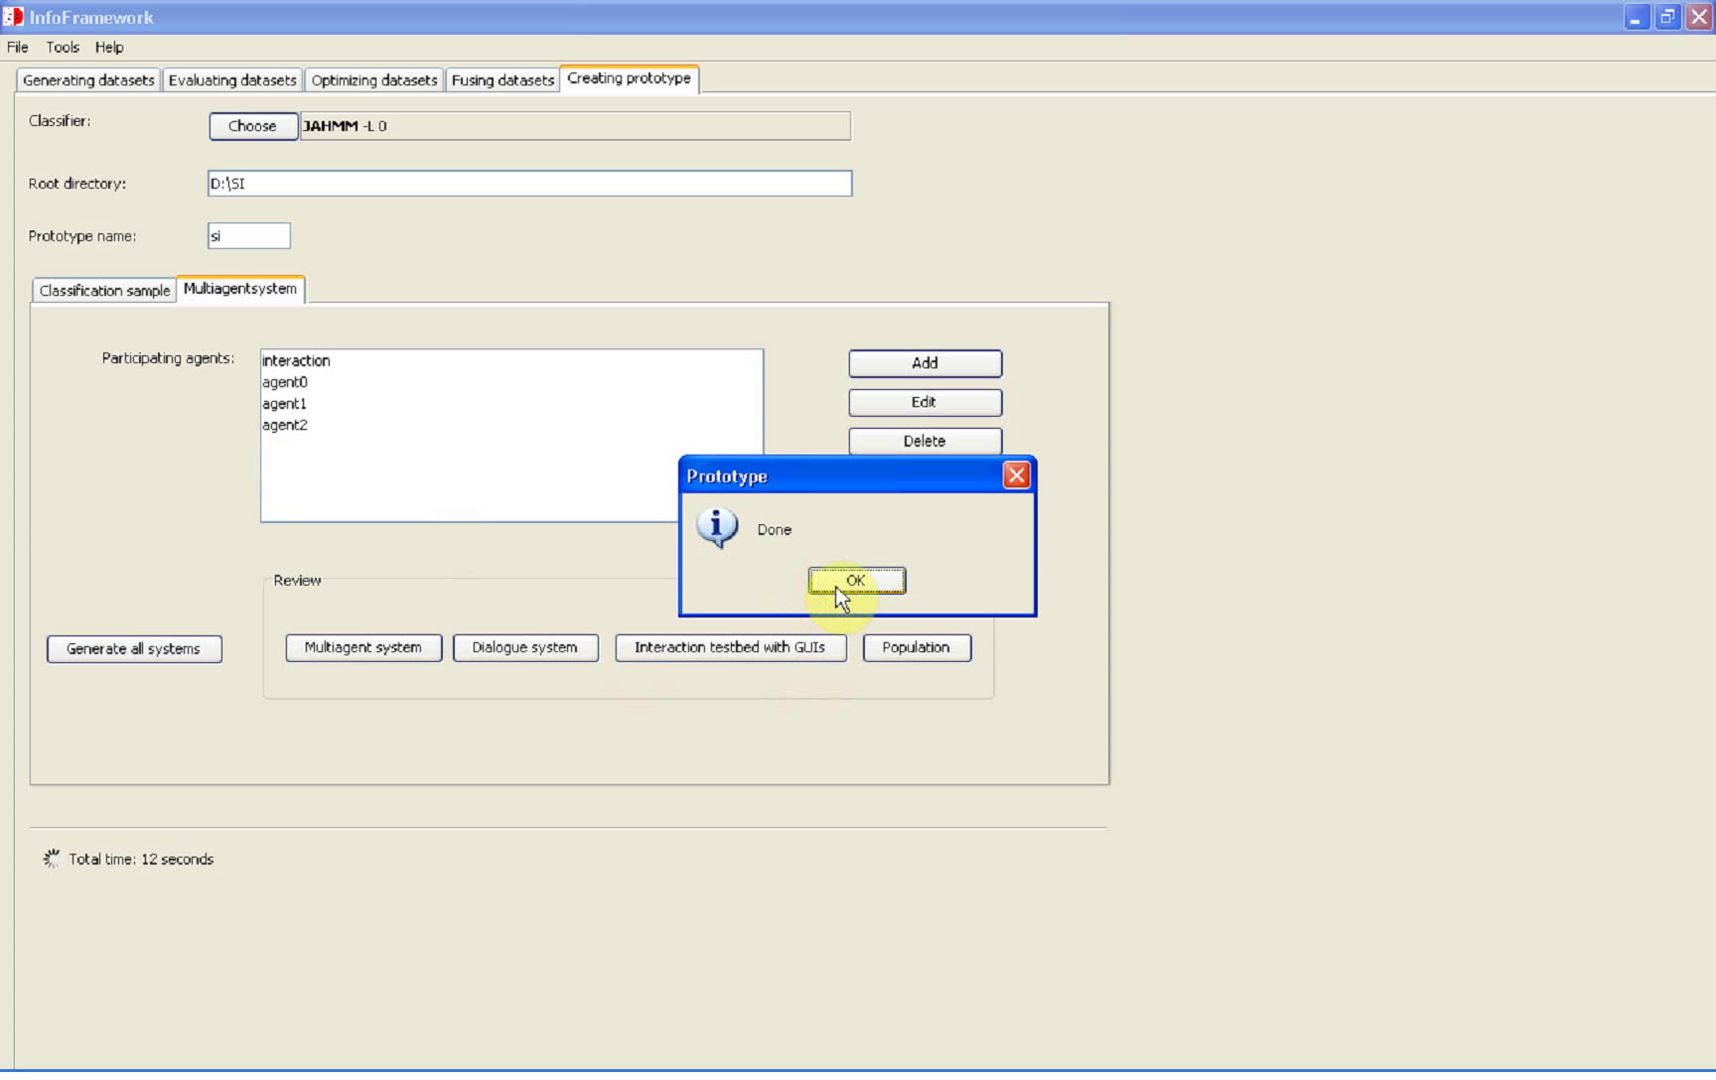
click(836, 588)
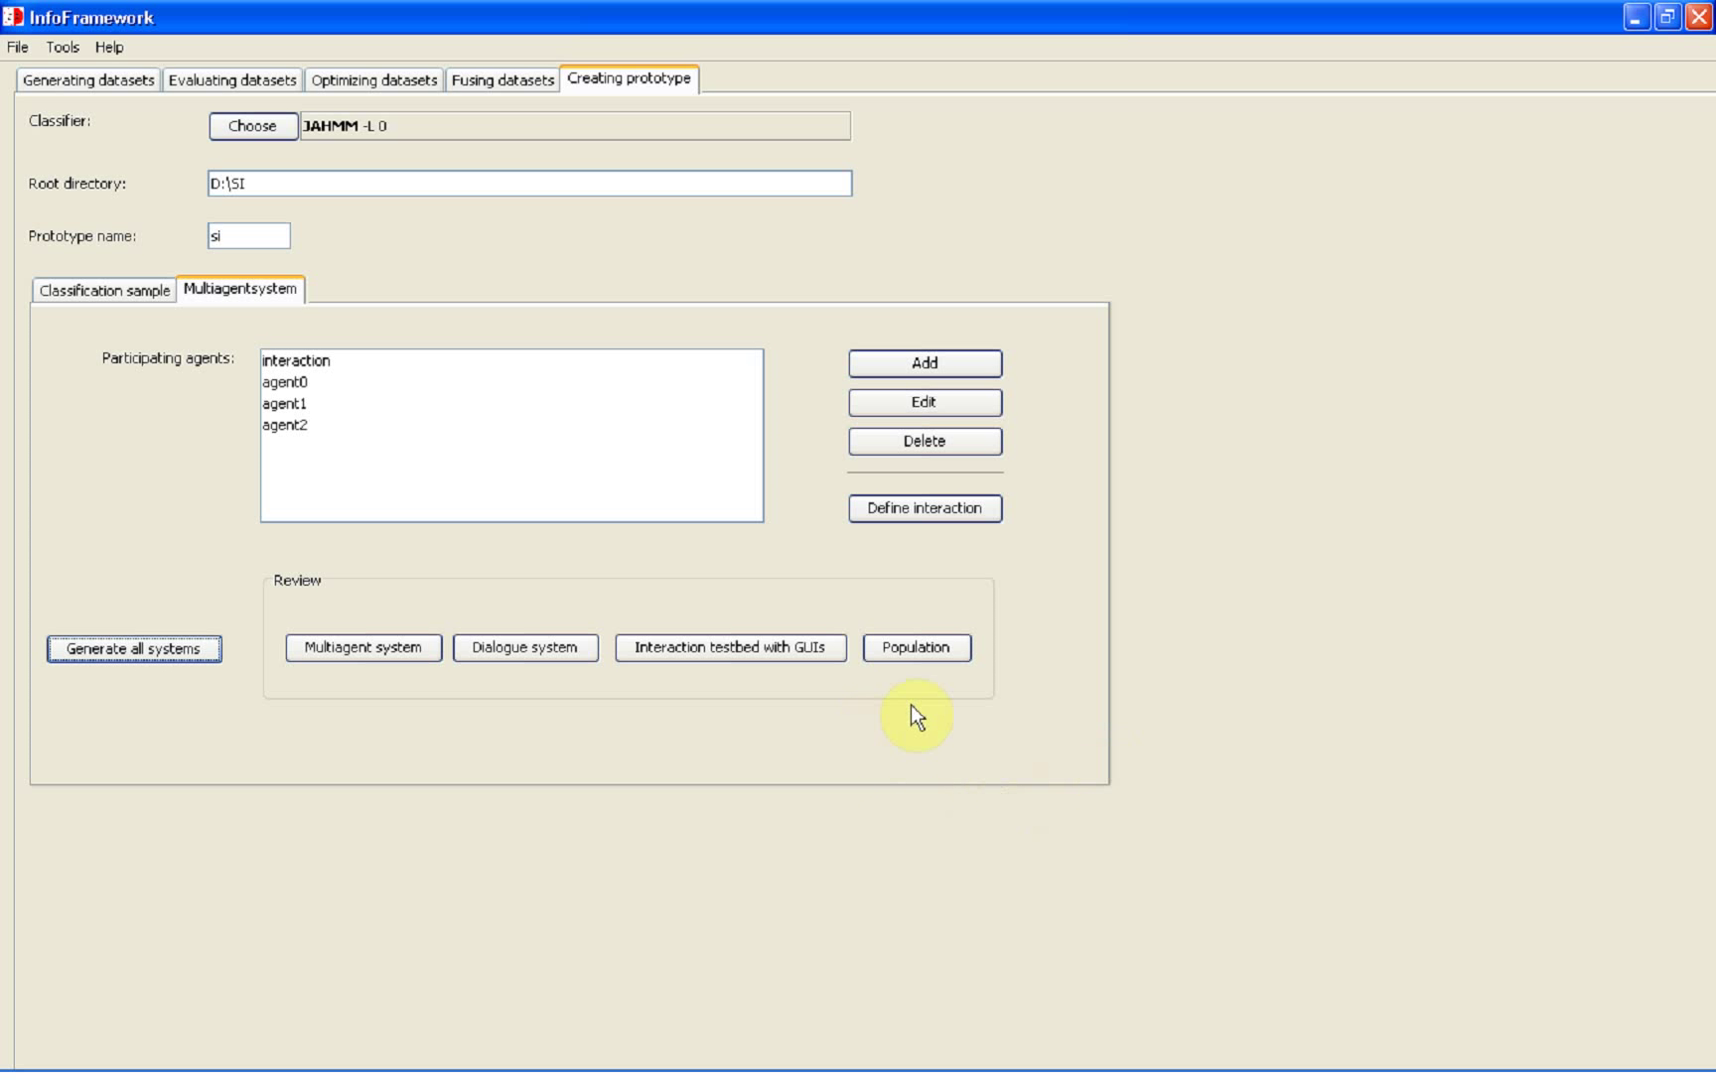
click(914, 646)
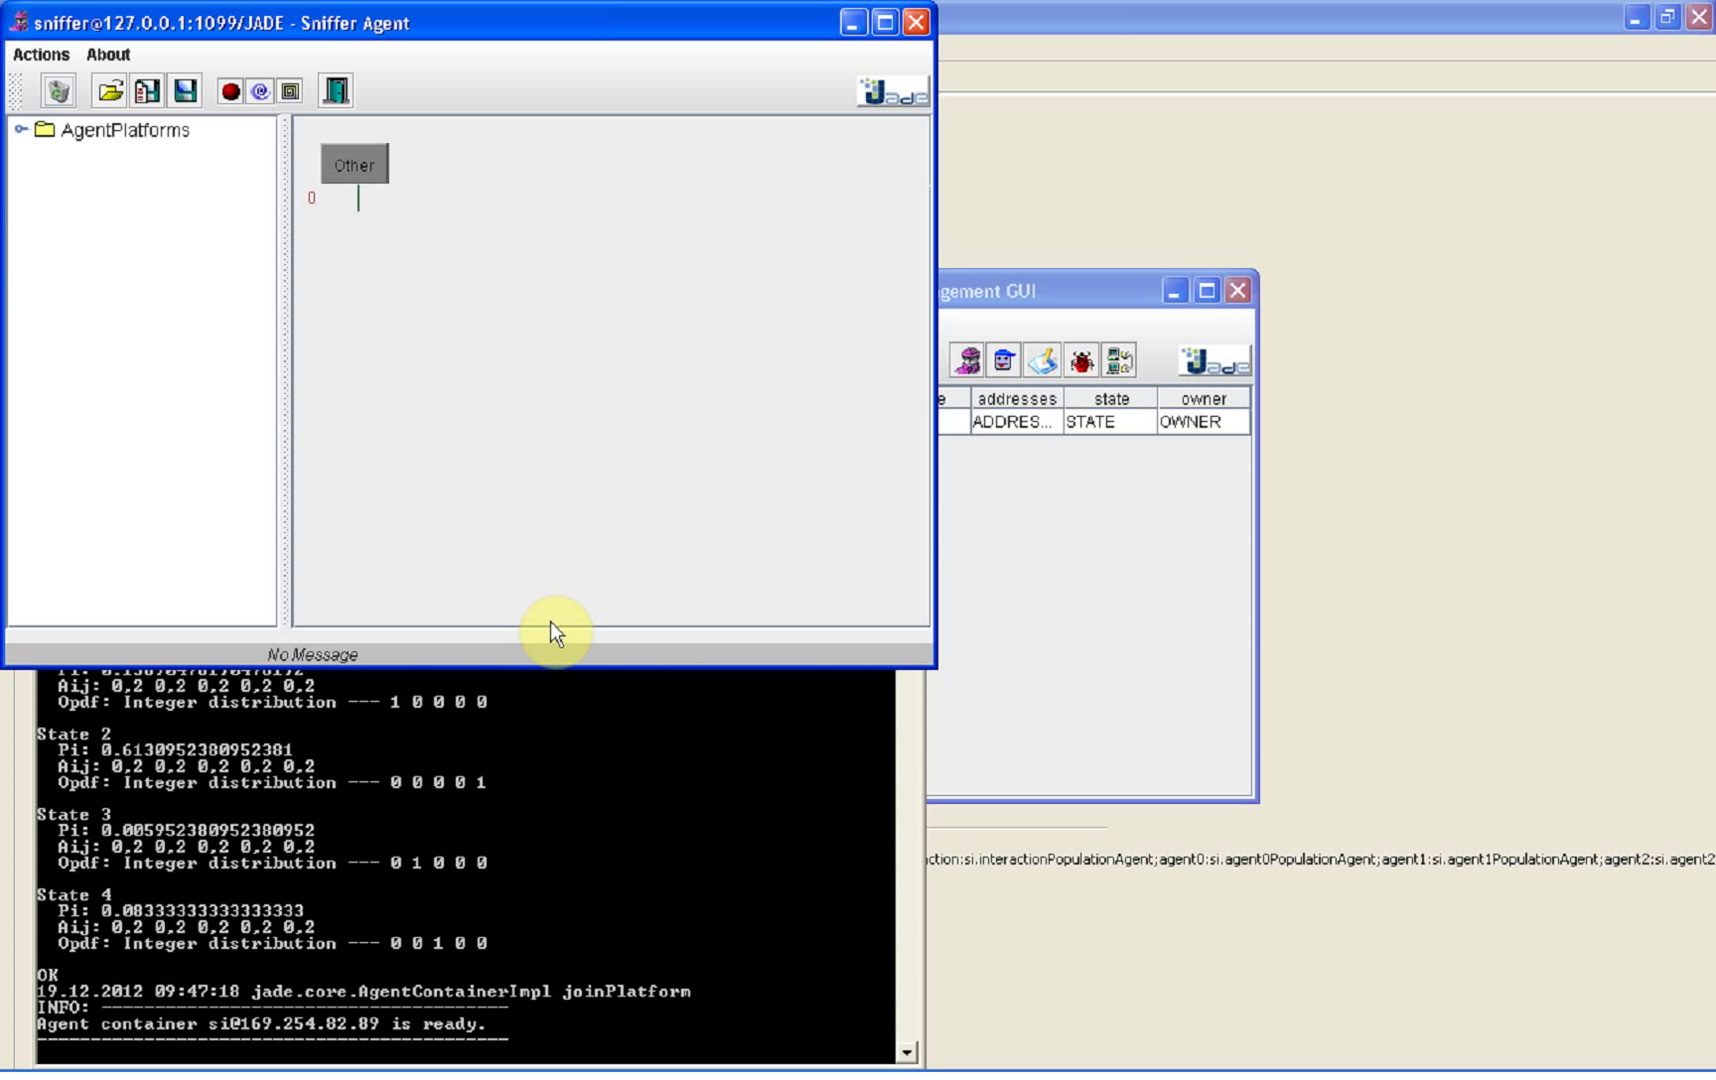
Step: Expand the platform tree down to the si container and sniff the interaction agent
click(20, 130)
click(47, 155)
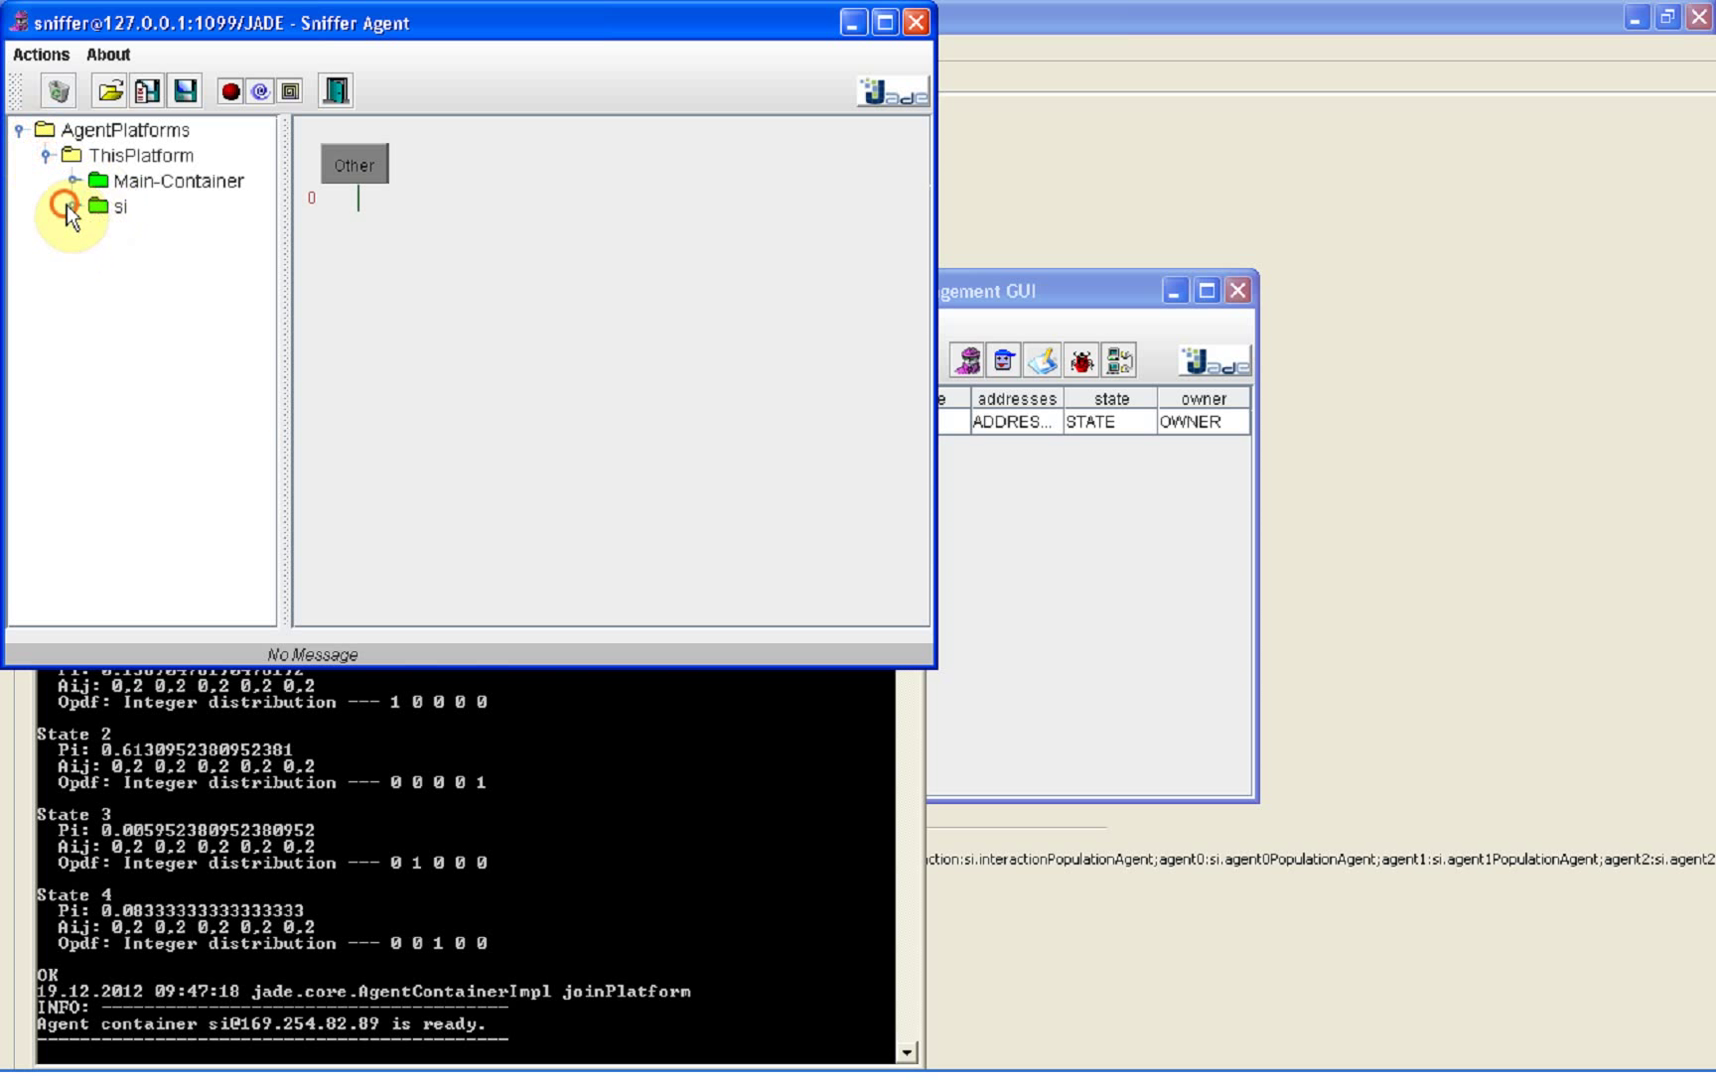
click(66, 206)
right_click(184, 316)
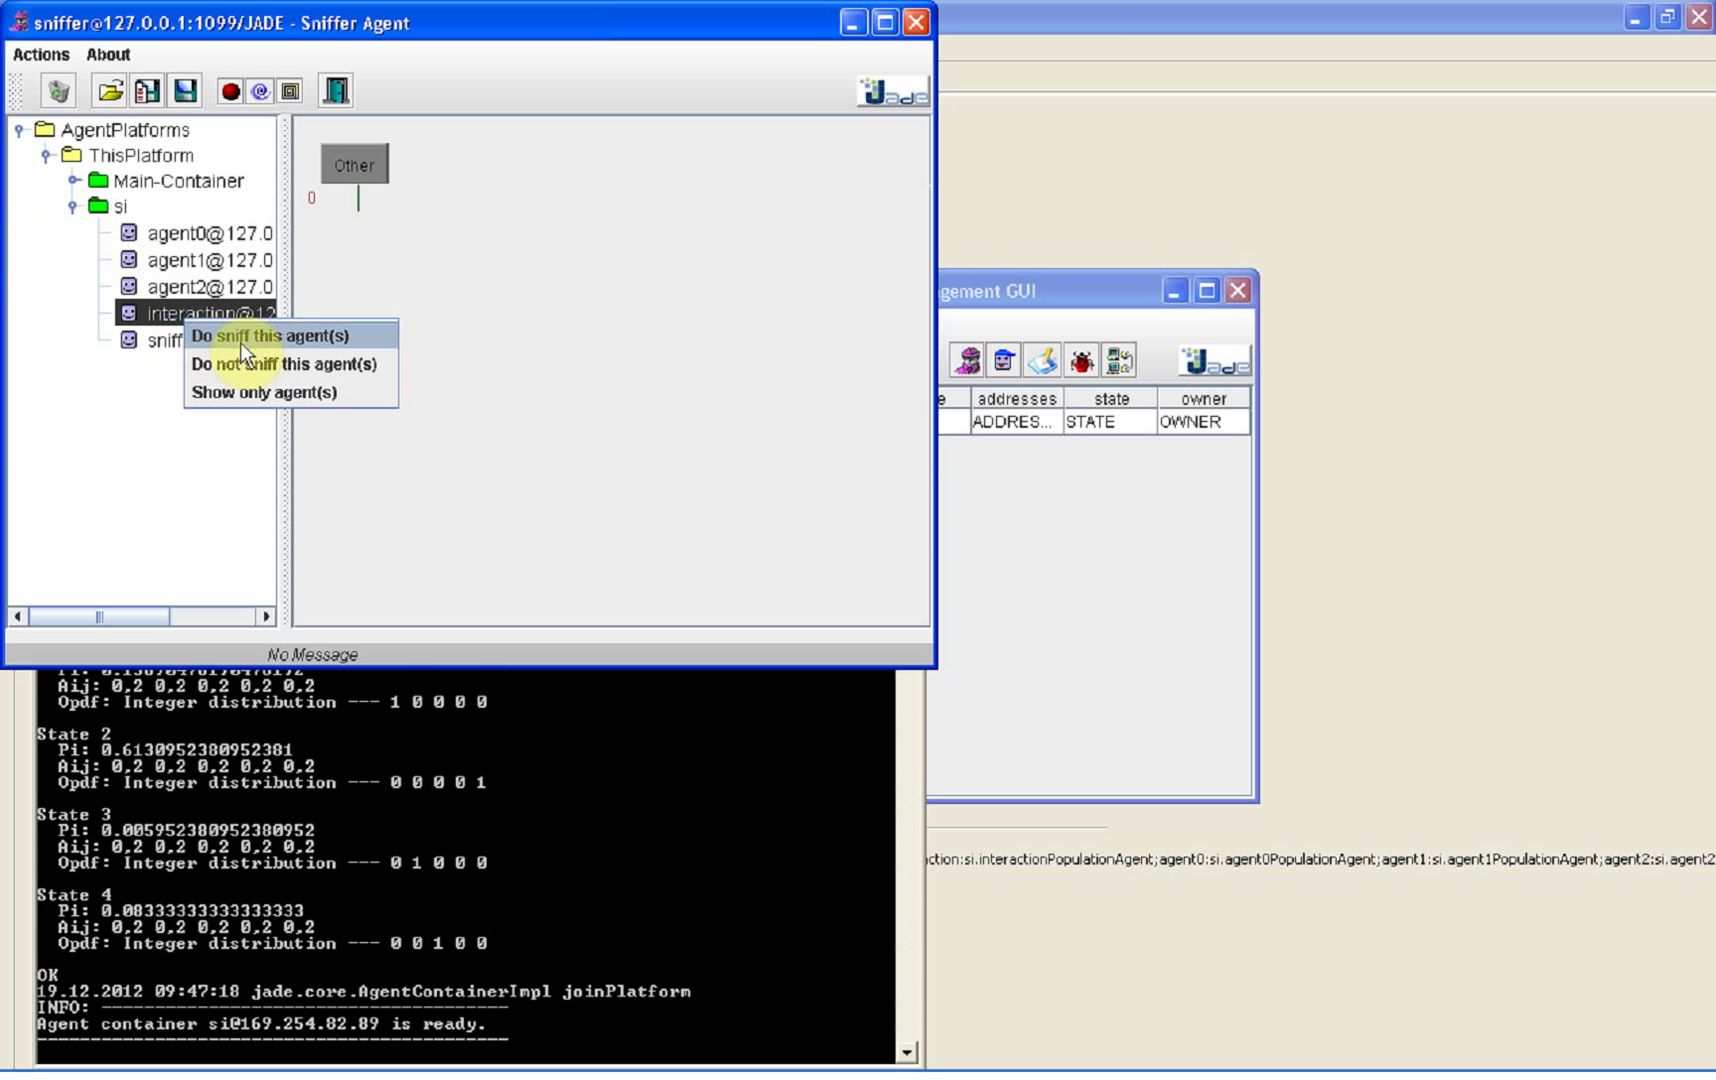
click(240, 335)
Step: Sniff agent0, agent1 and agent2 as well
right_click(178, 236)
click(190, 250)
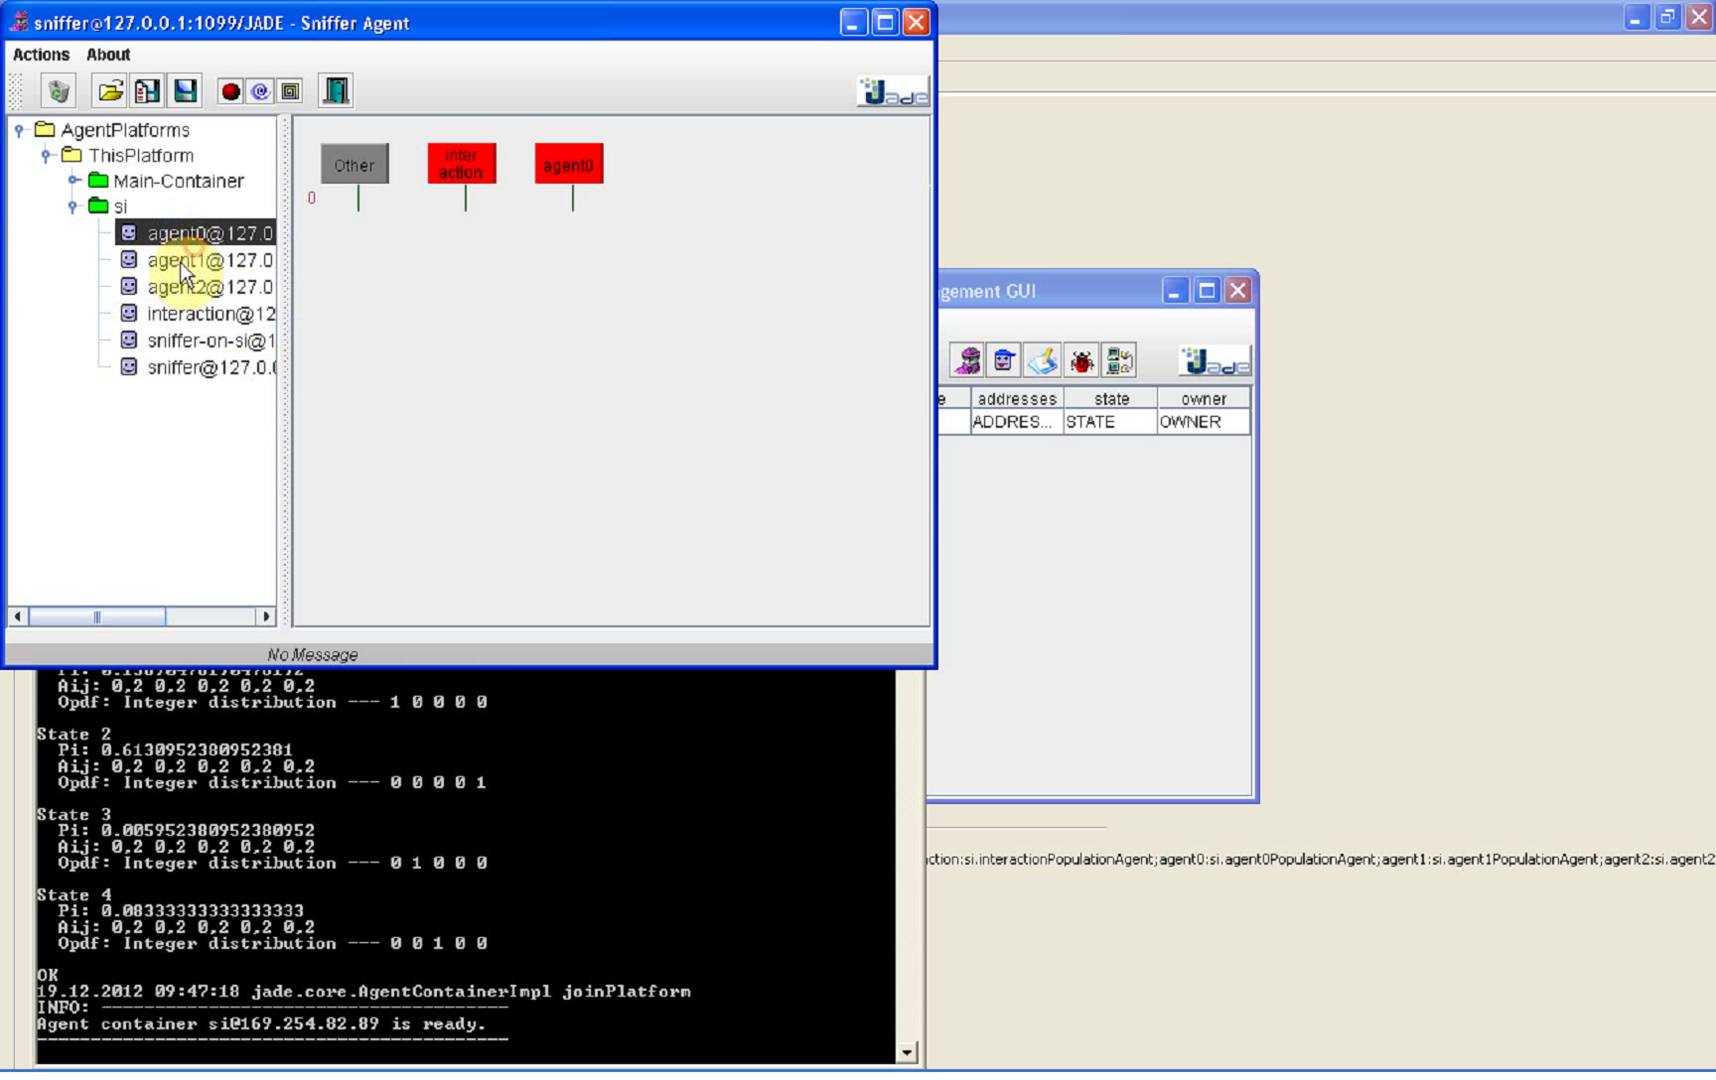
right_click(180, 265)
click(214, 280)
right_click(188, 289)
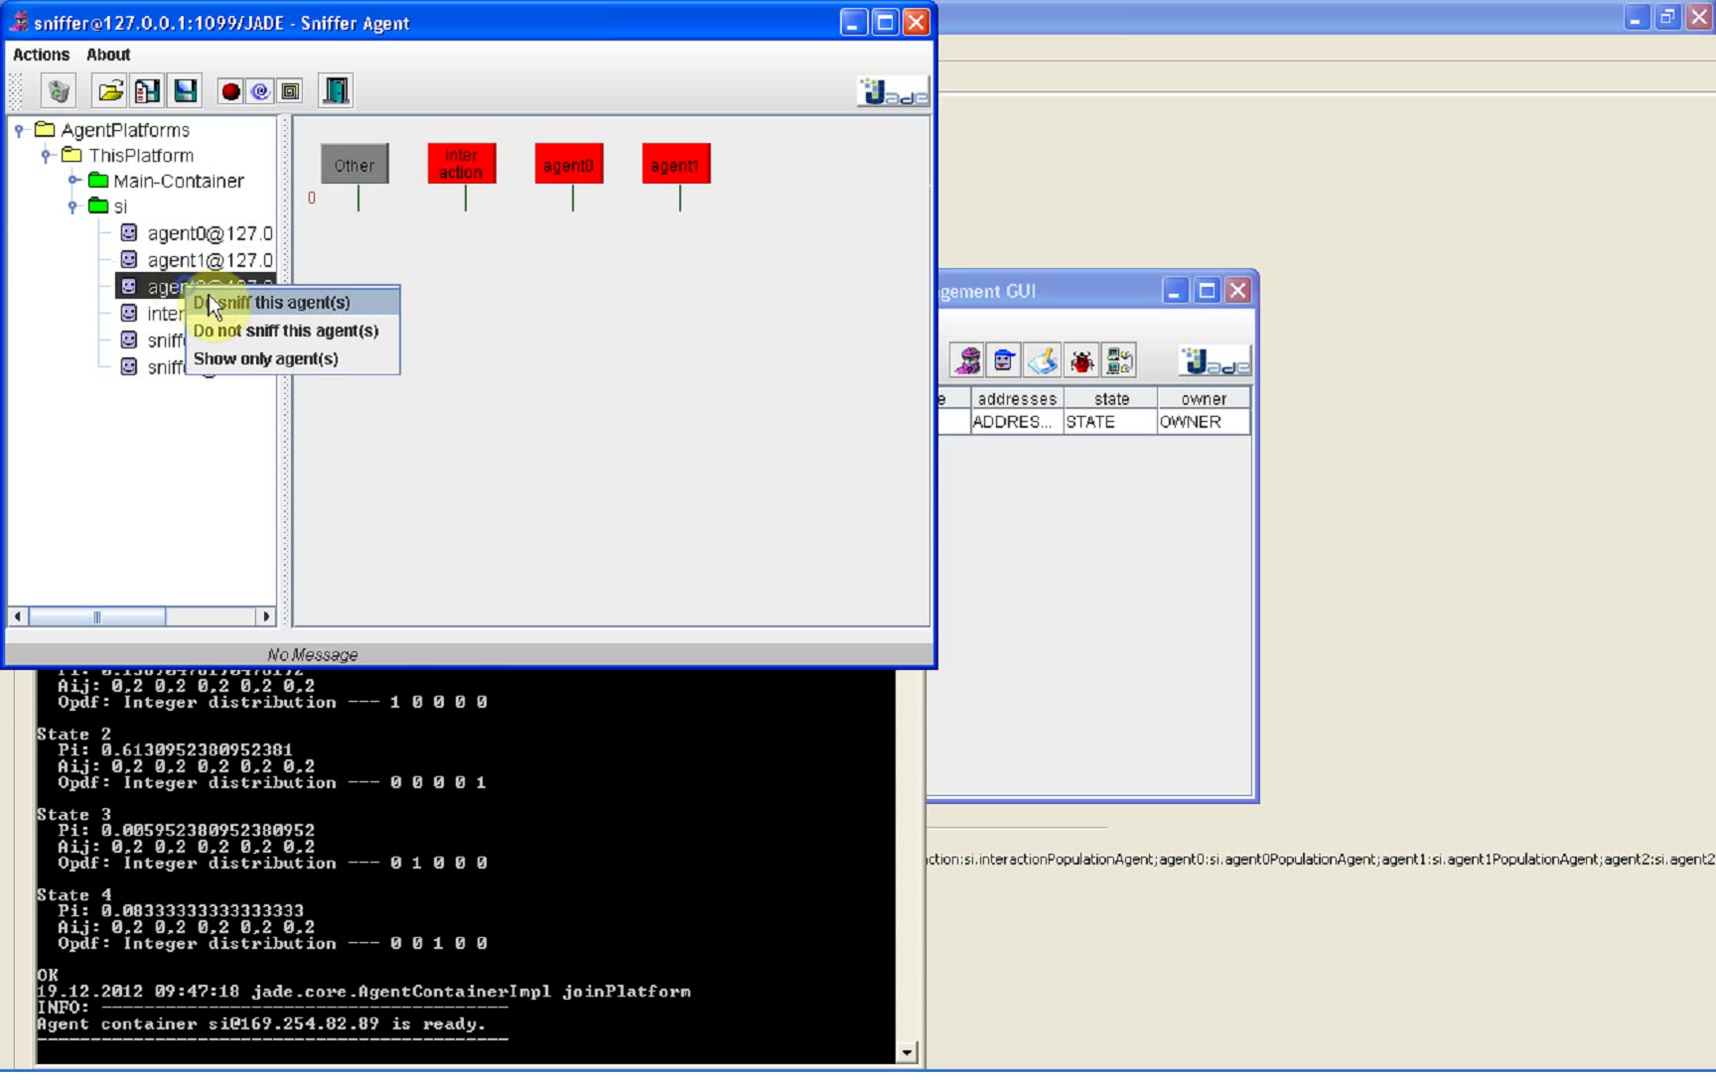
click(212, 297)
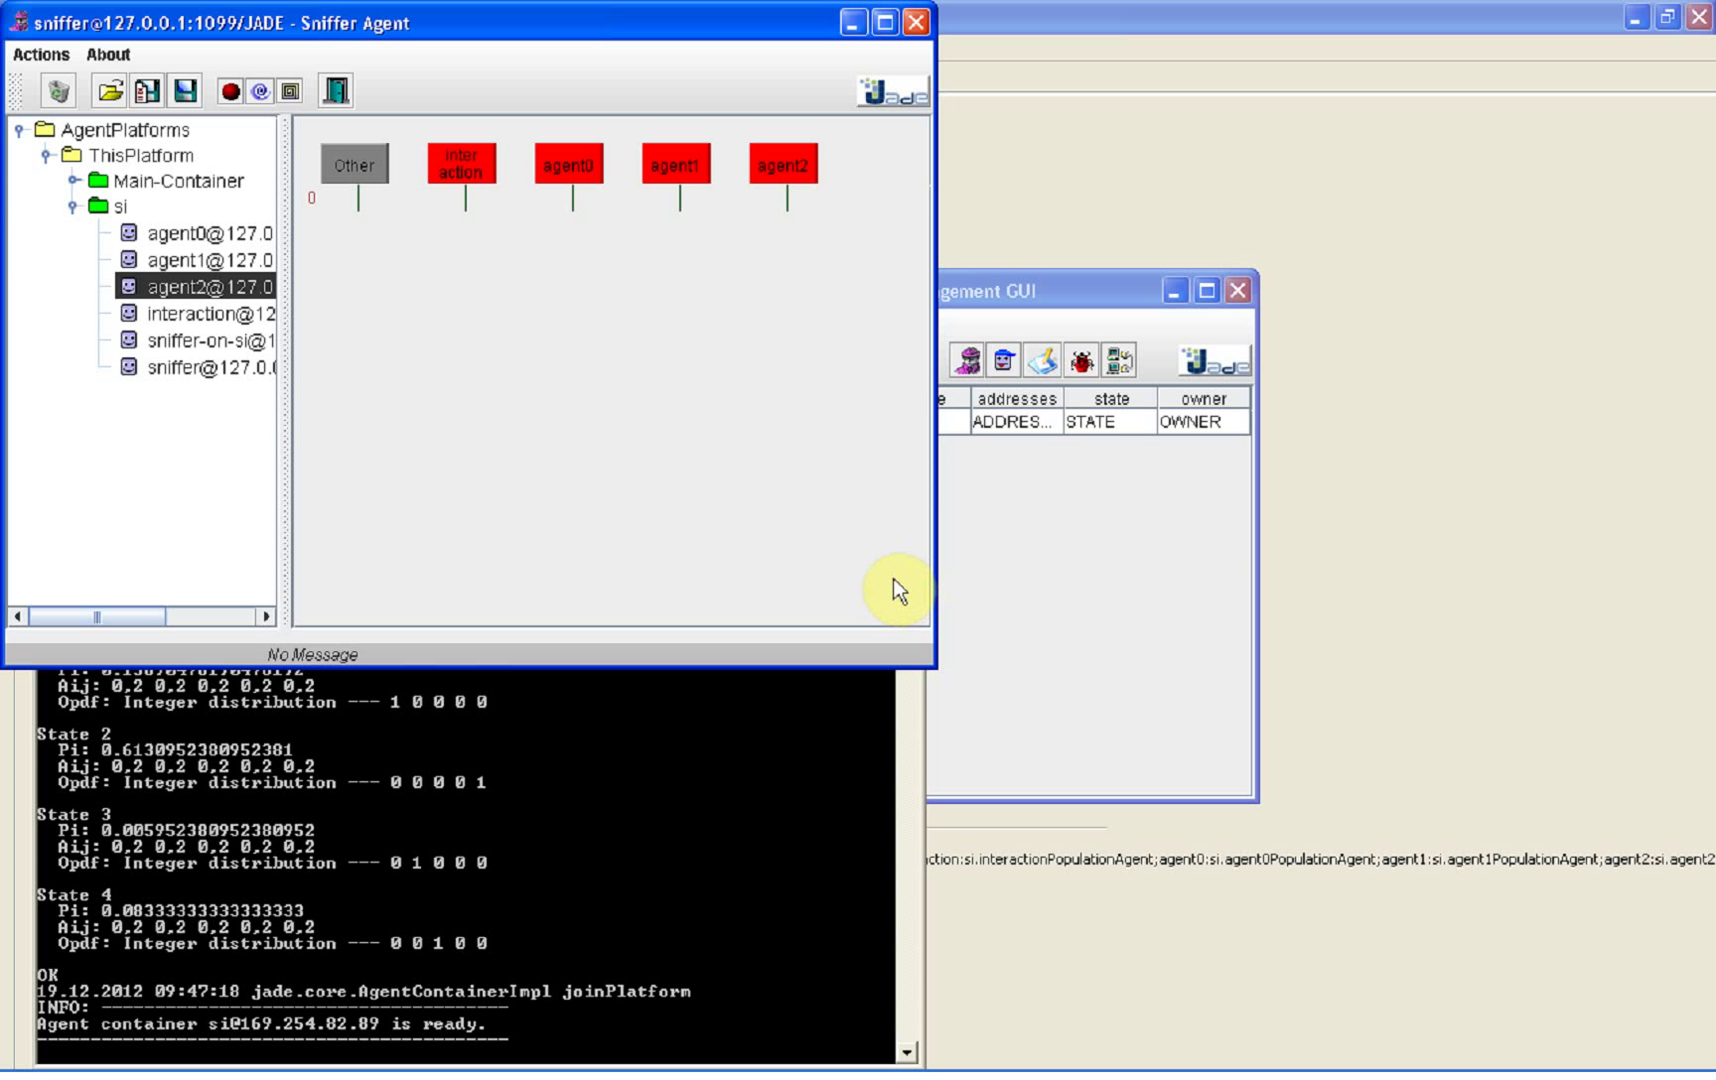
click(1106, 586)
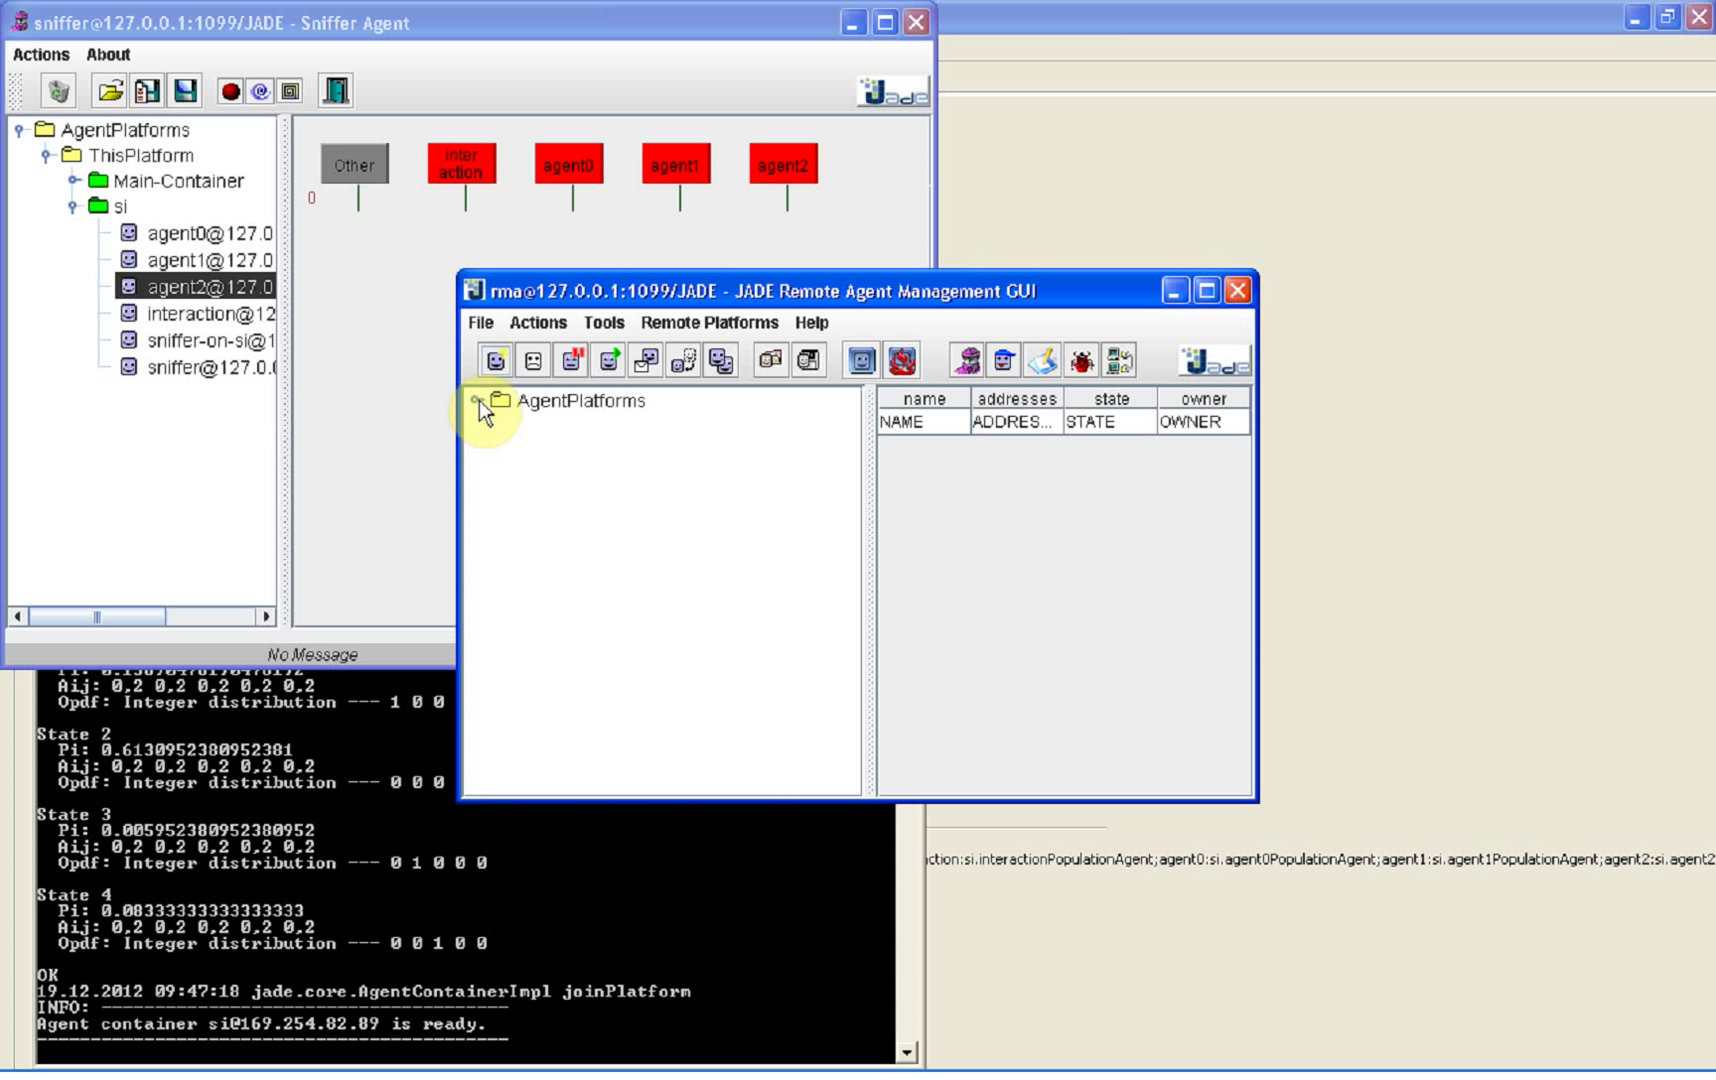
Step: Compose a message to agent0 with the local agent 'interaction' as sender
click(476, 401)
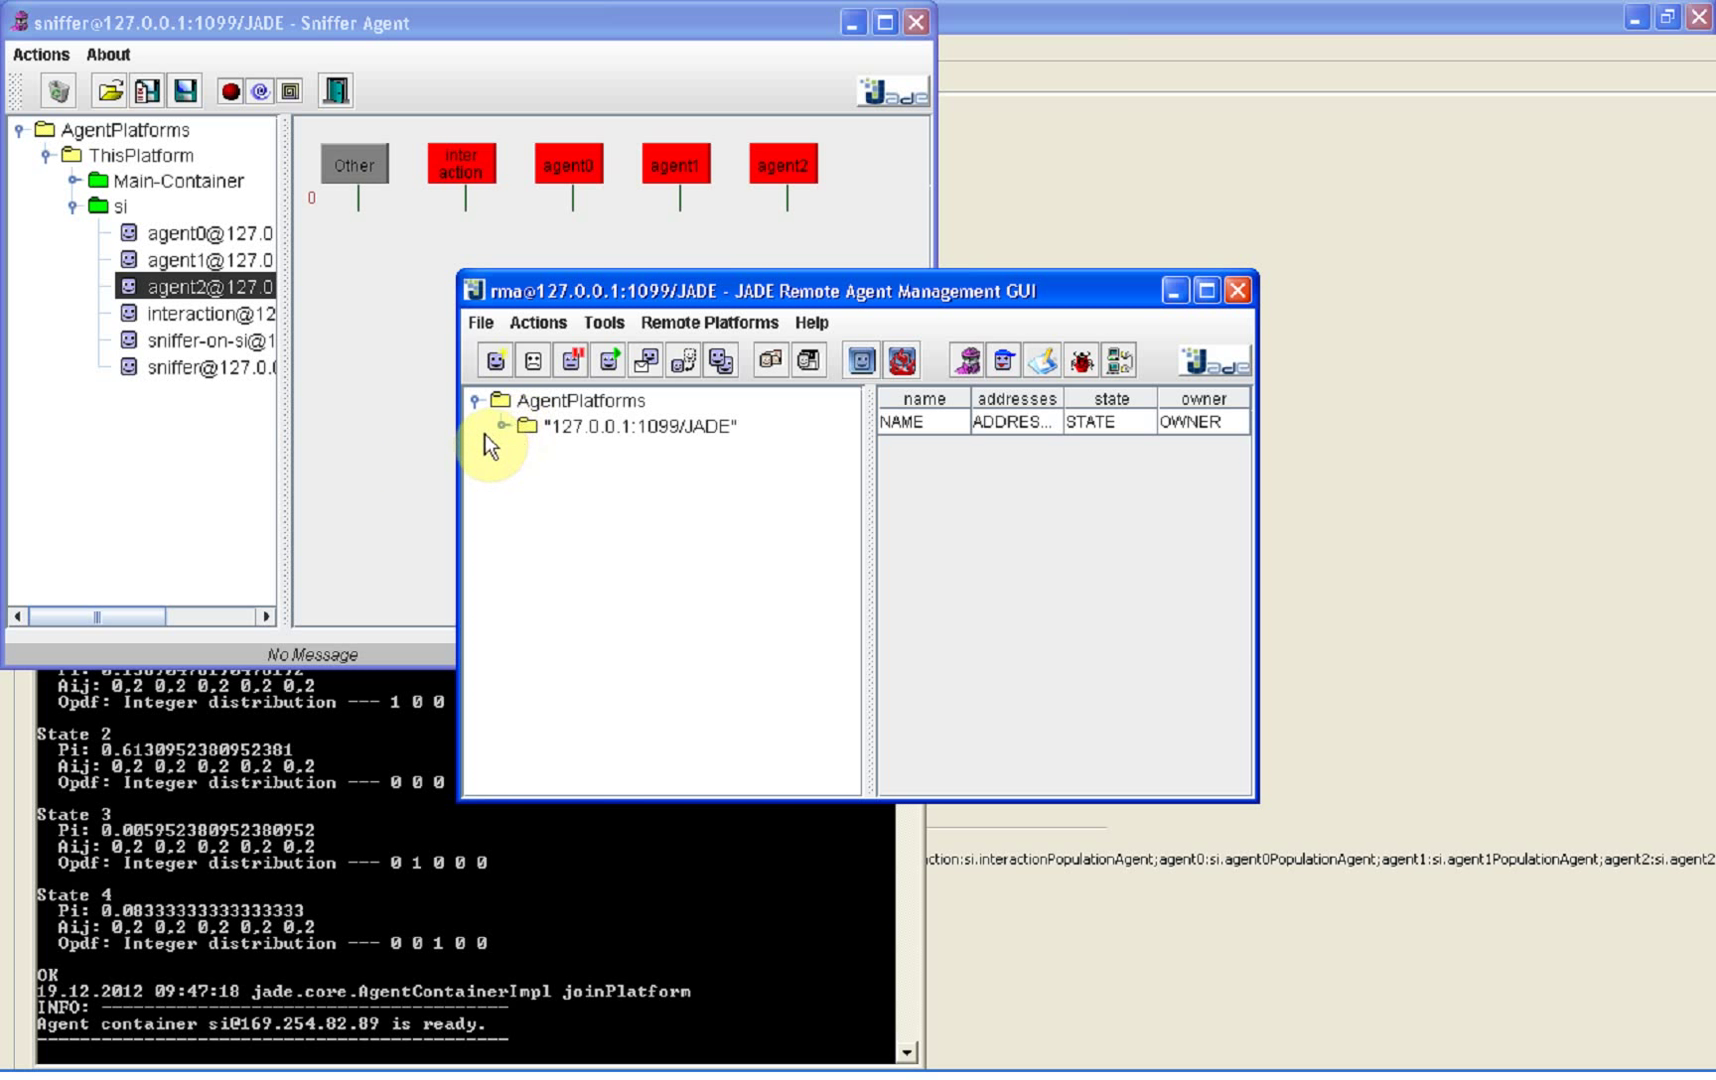
click(500, 426)
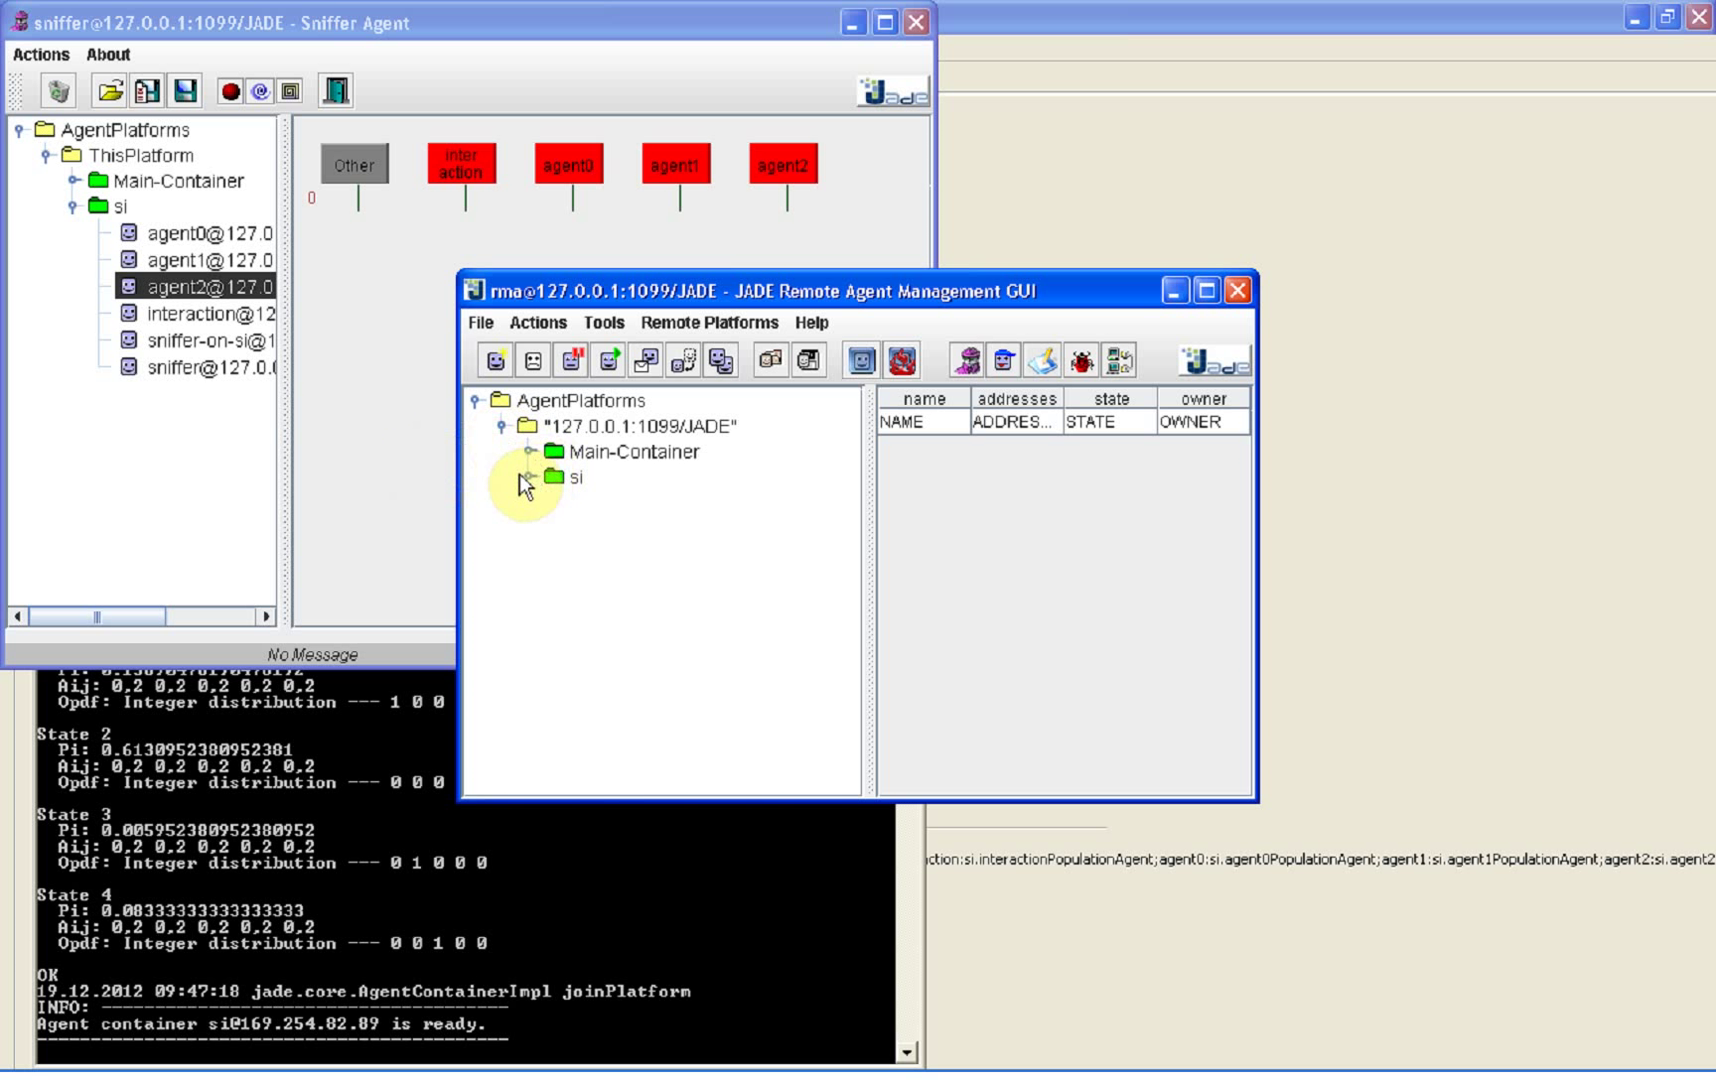
click(521, 476)
right_click(631, 505)
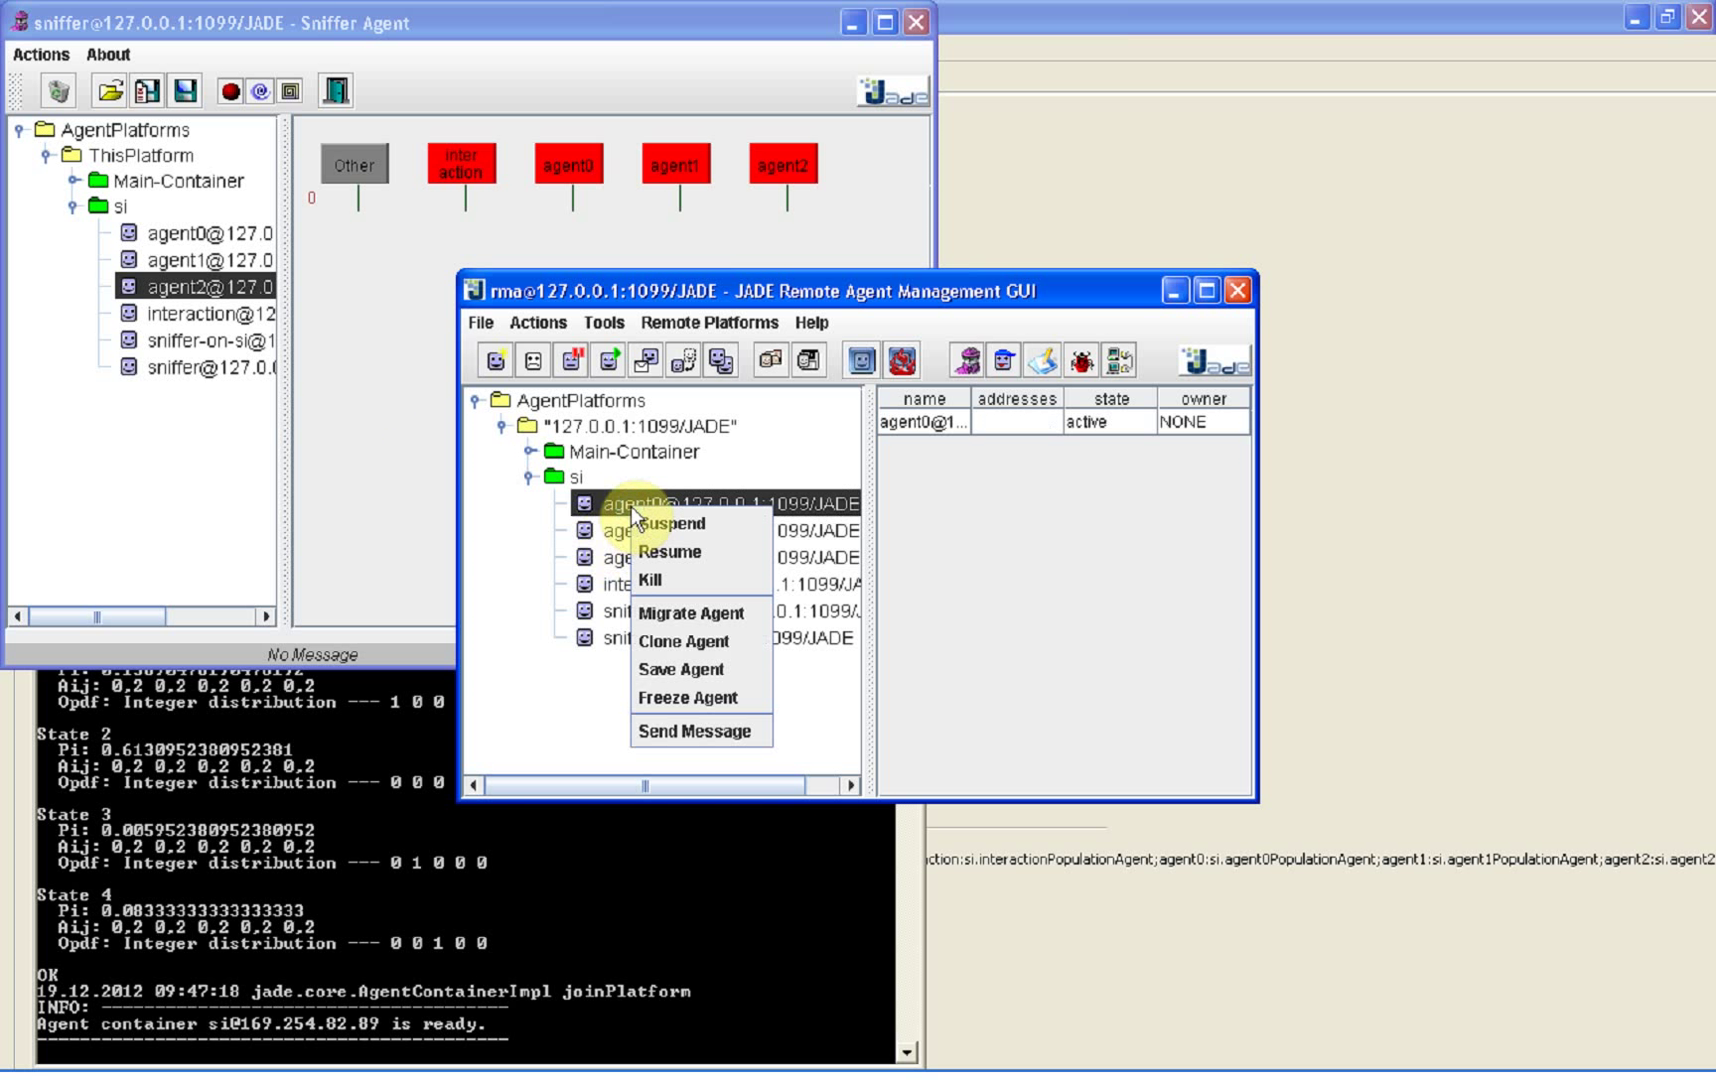
click(694, 735)
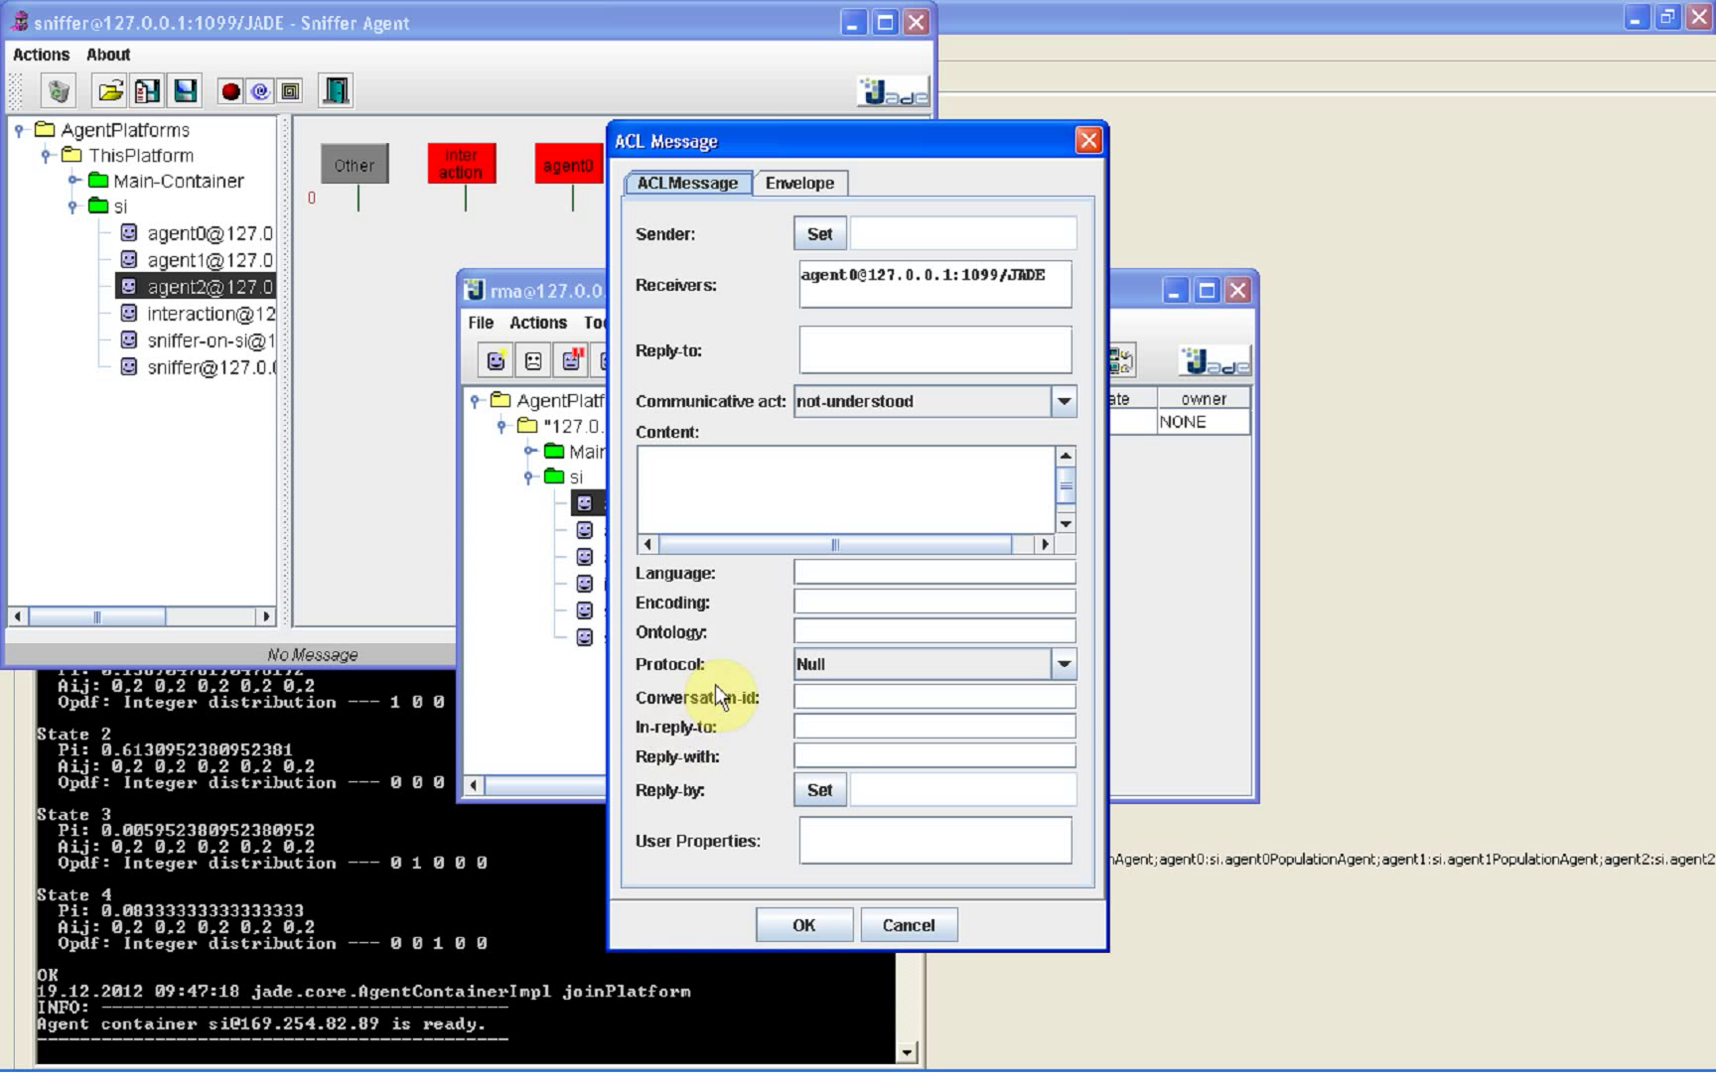
click(816, 233)
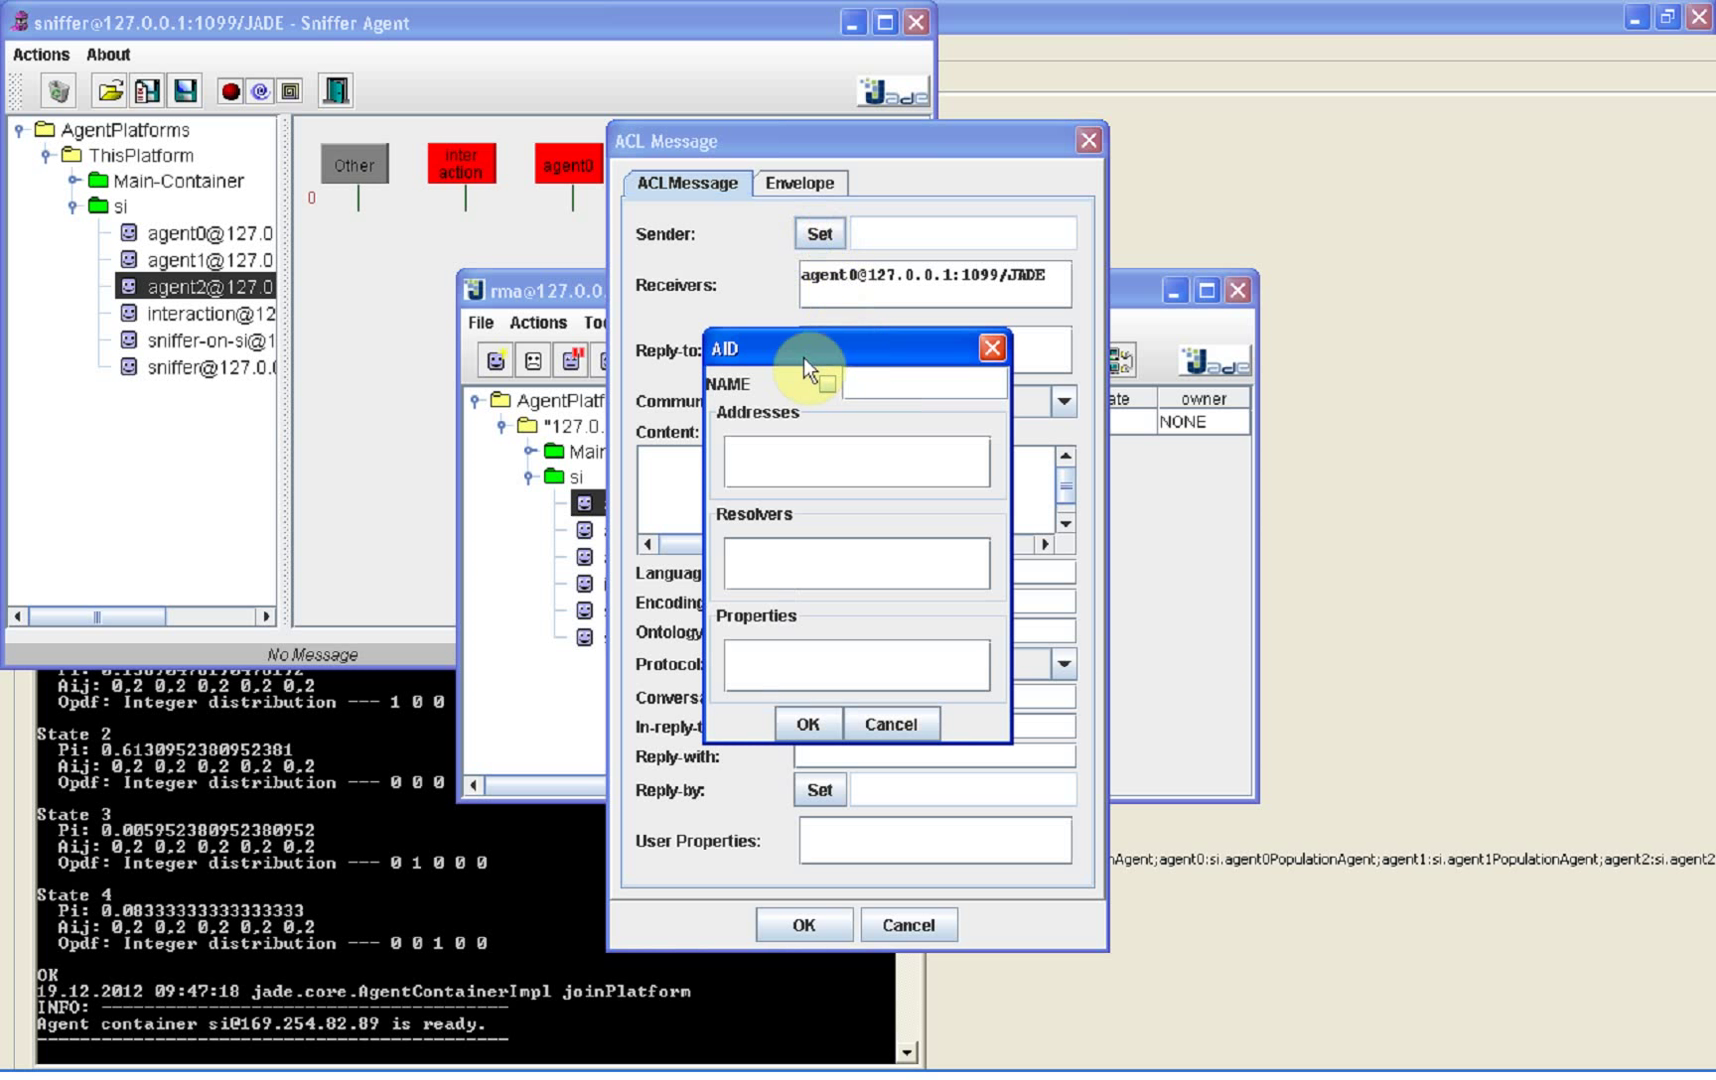
click(828, 383)
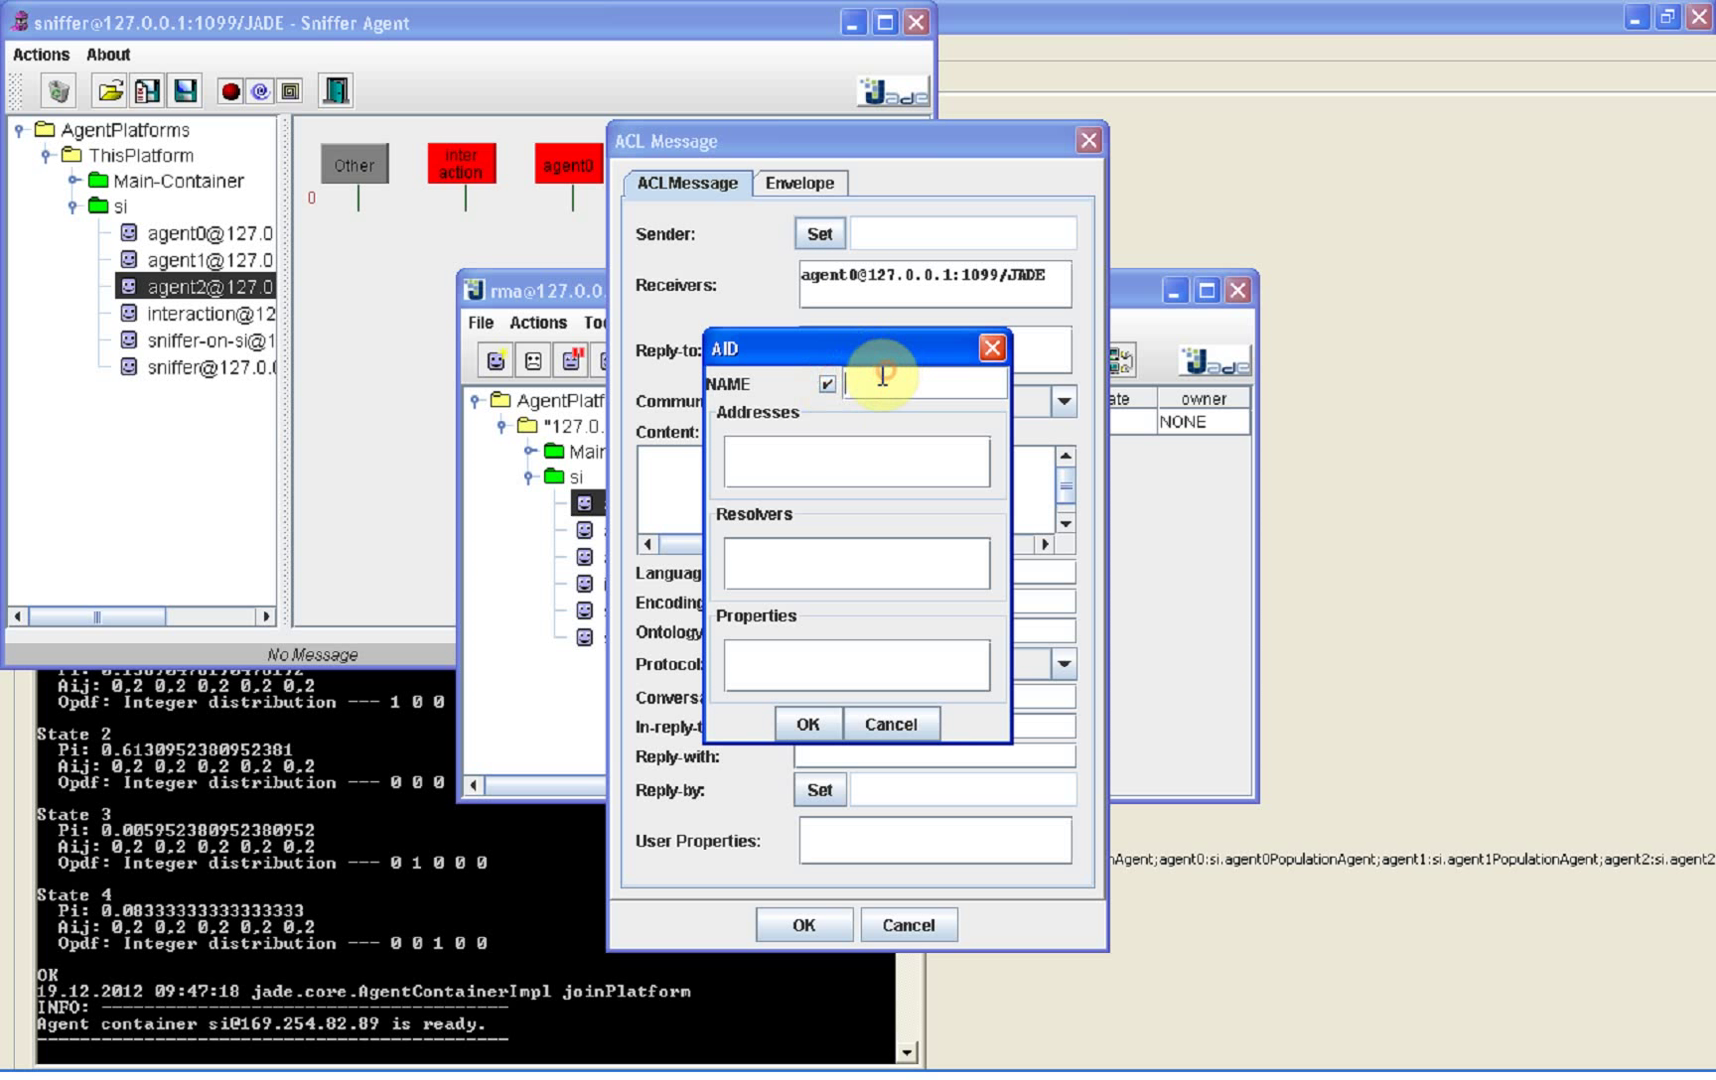
click(882, 377)
text(interaction)
click(810, 728)
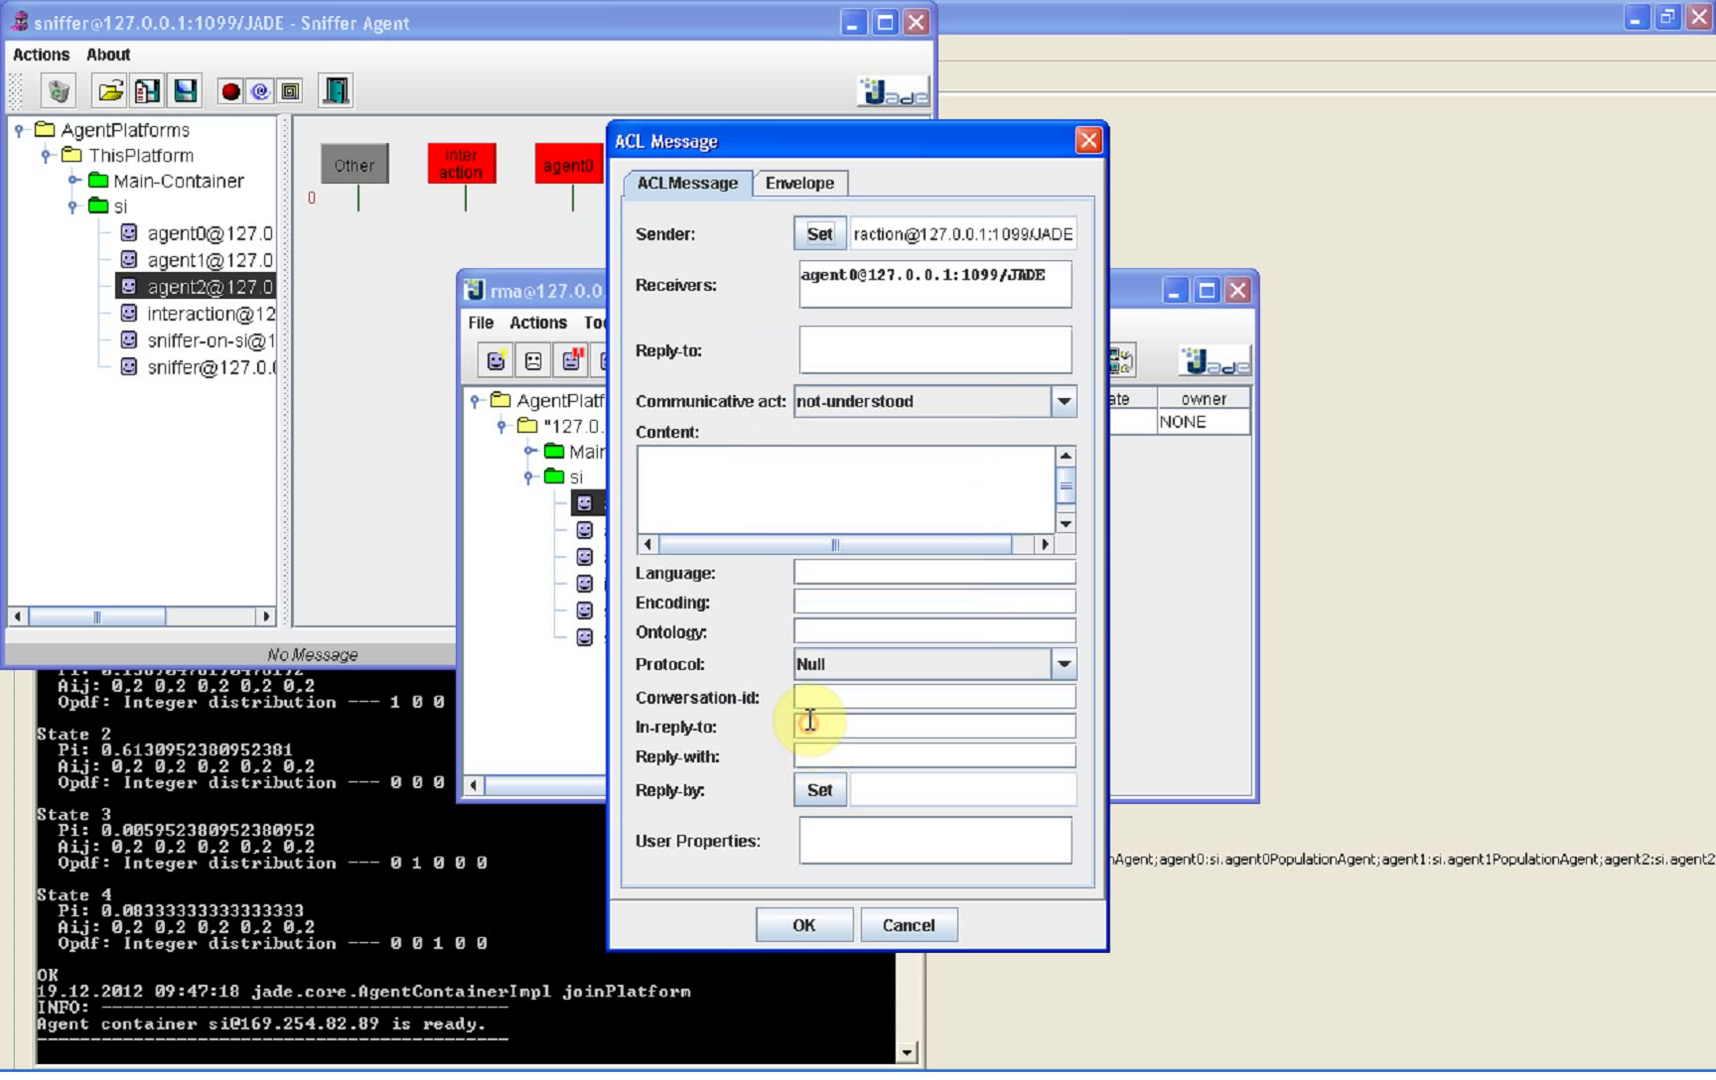
Step: Set the communicative act to inform and content to 'ping', then send it
click(837, 402)
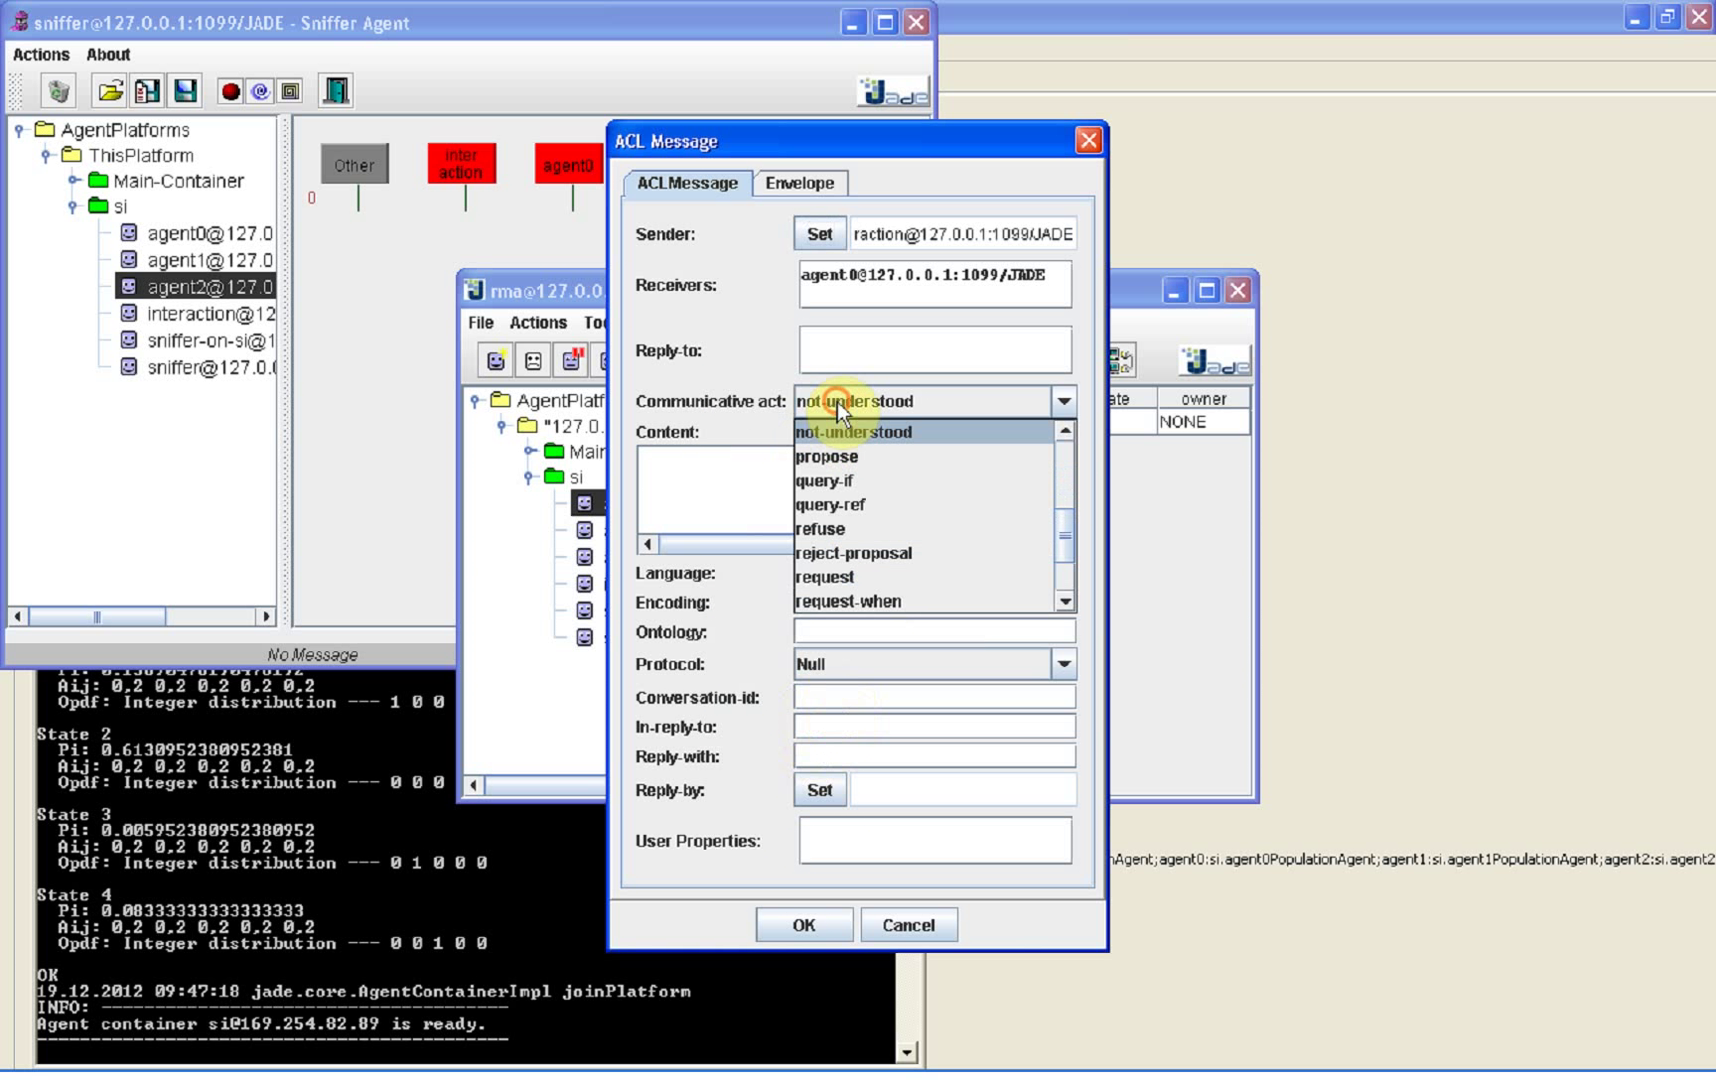
click(1064, 430)
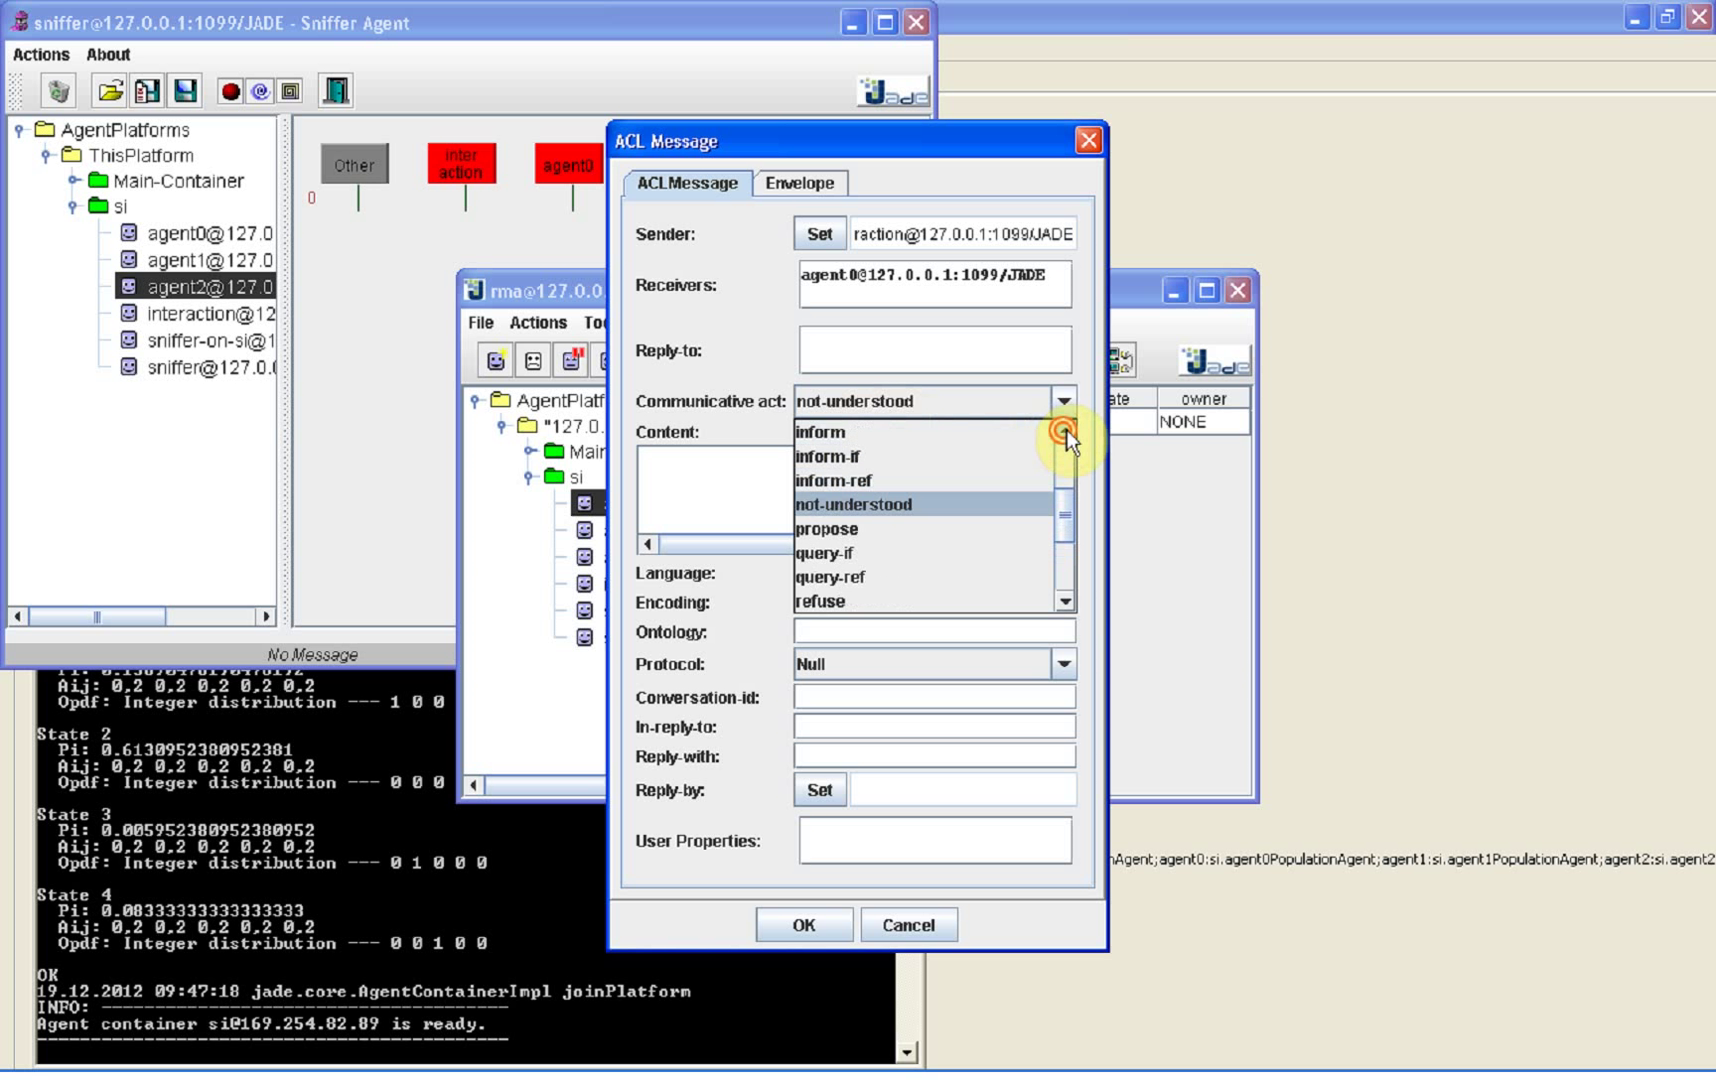
click(935, 433)
click(812, 500)
text(ping)
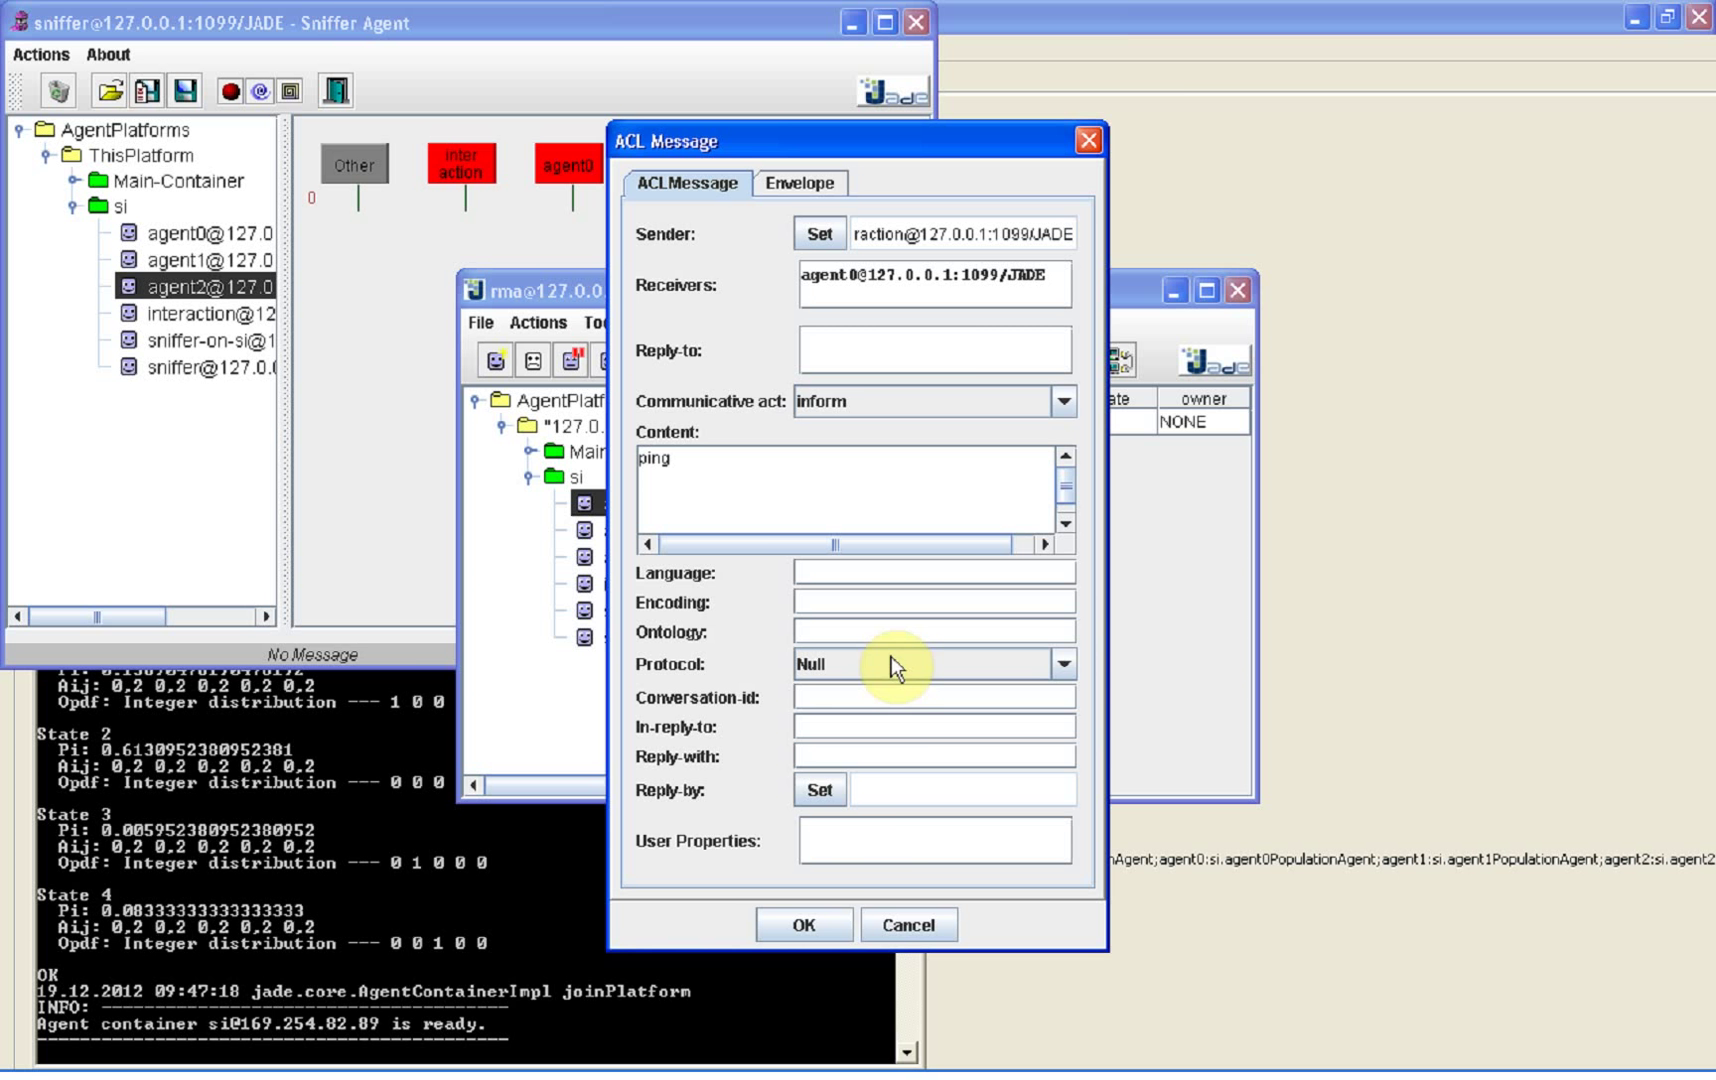
click(802, 920)
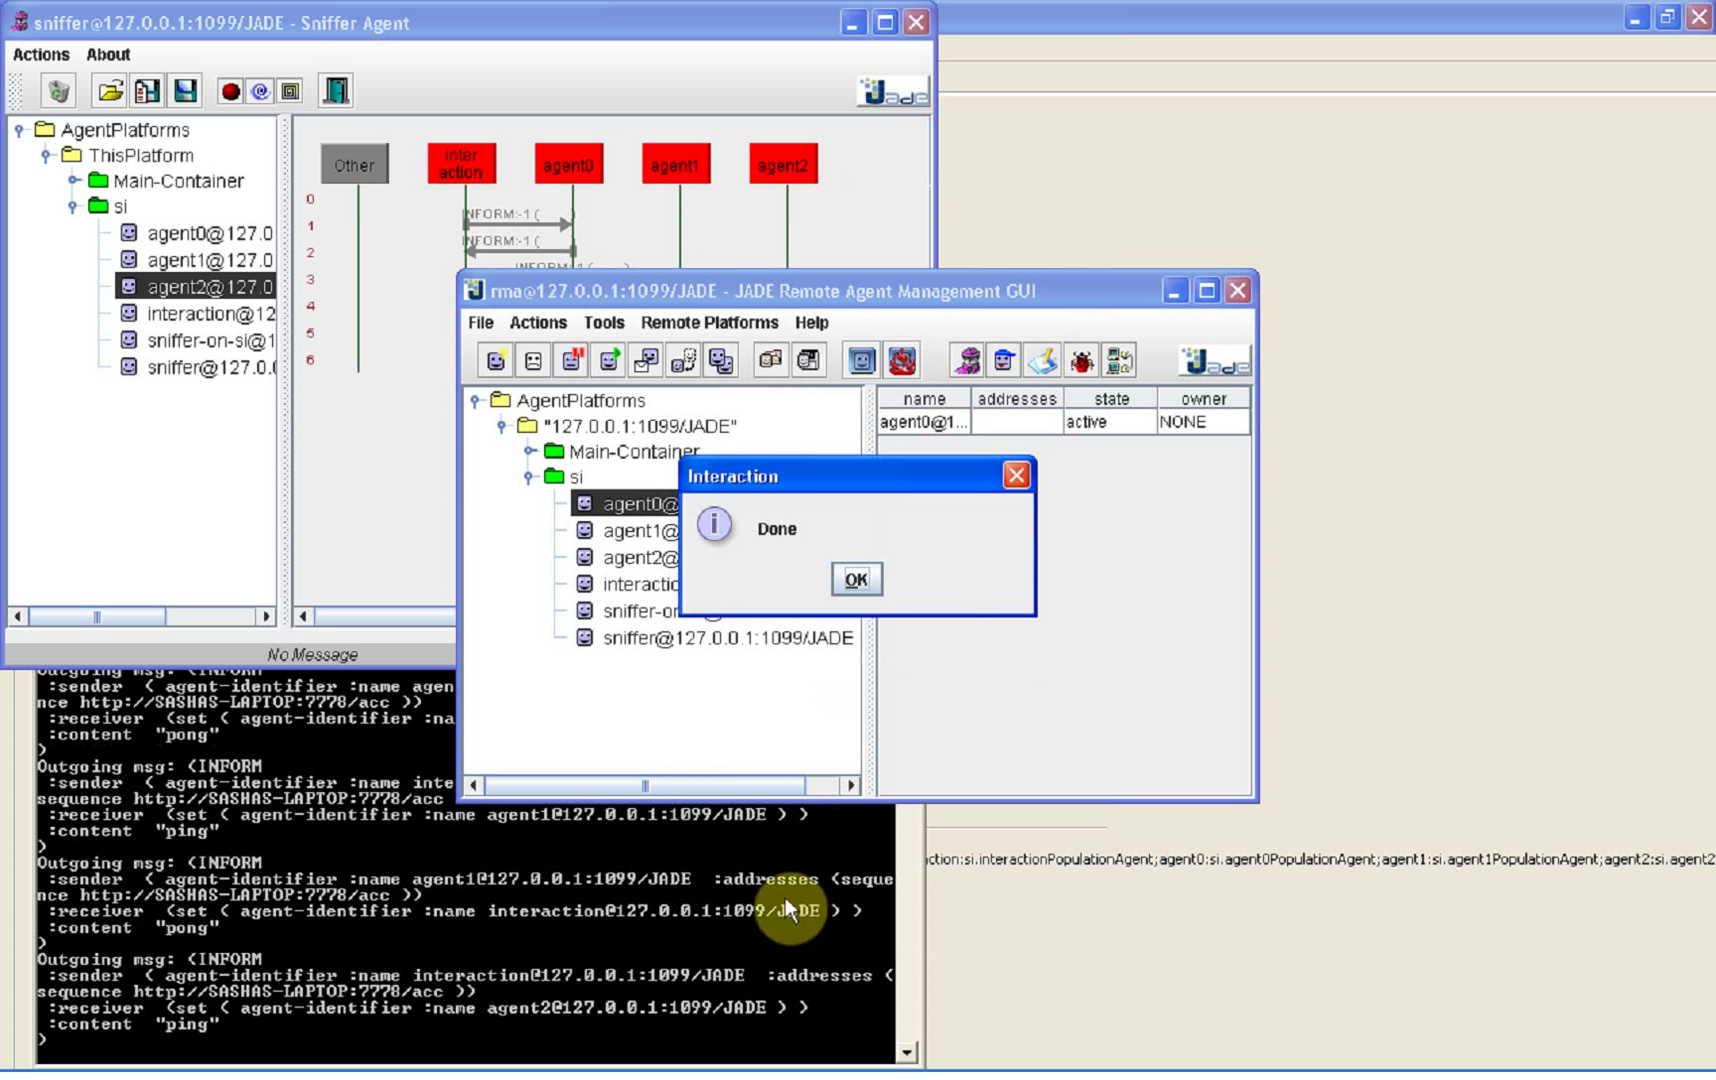
Step: Dismiss the Interaction Done message to see the six INFORM exchanges in the Sniffer
click(857, 578)
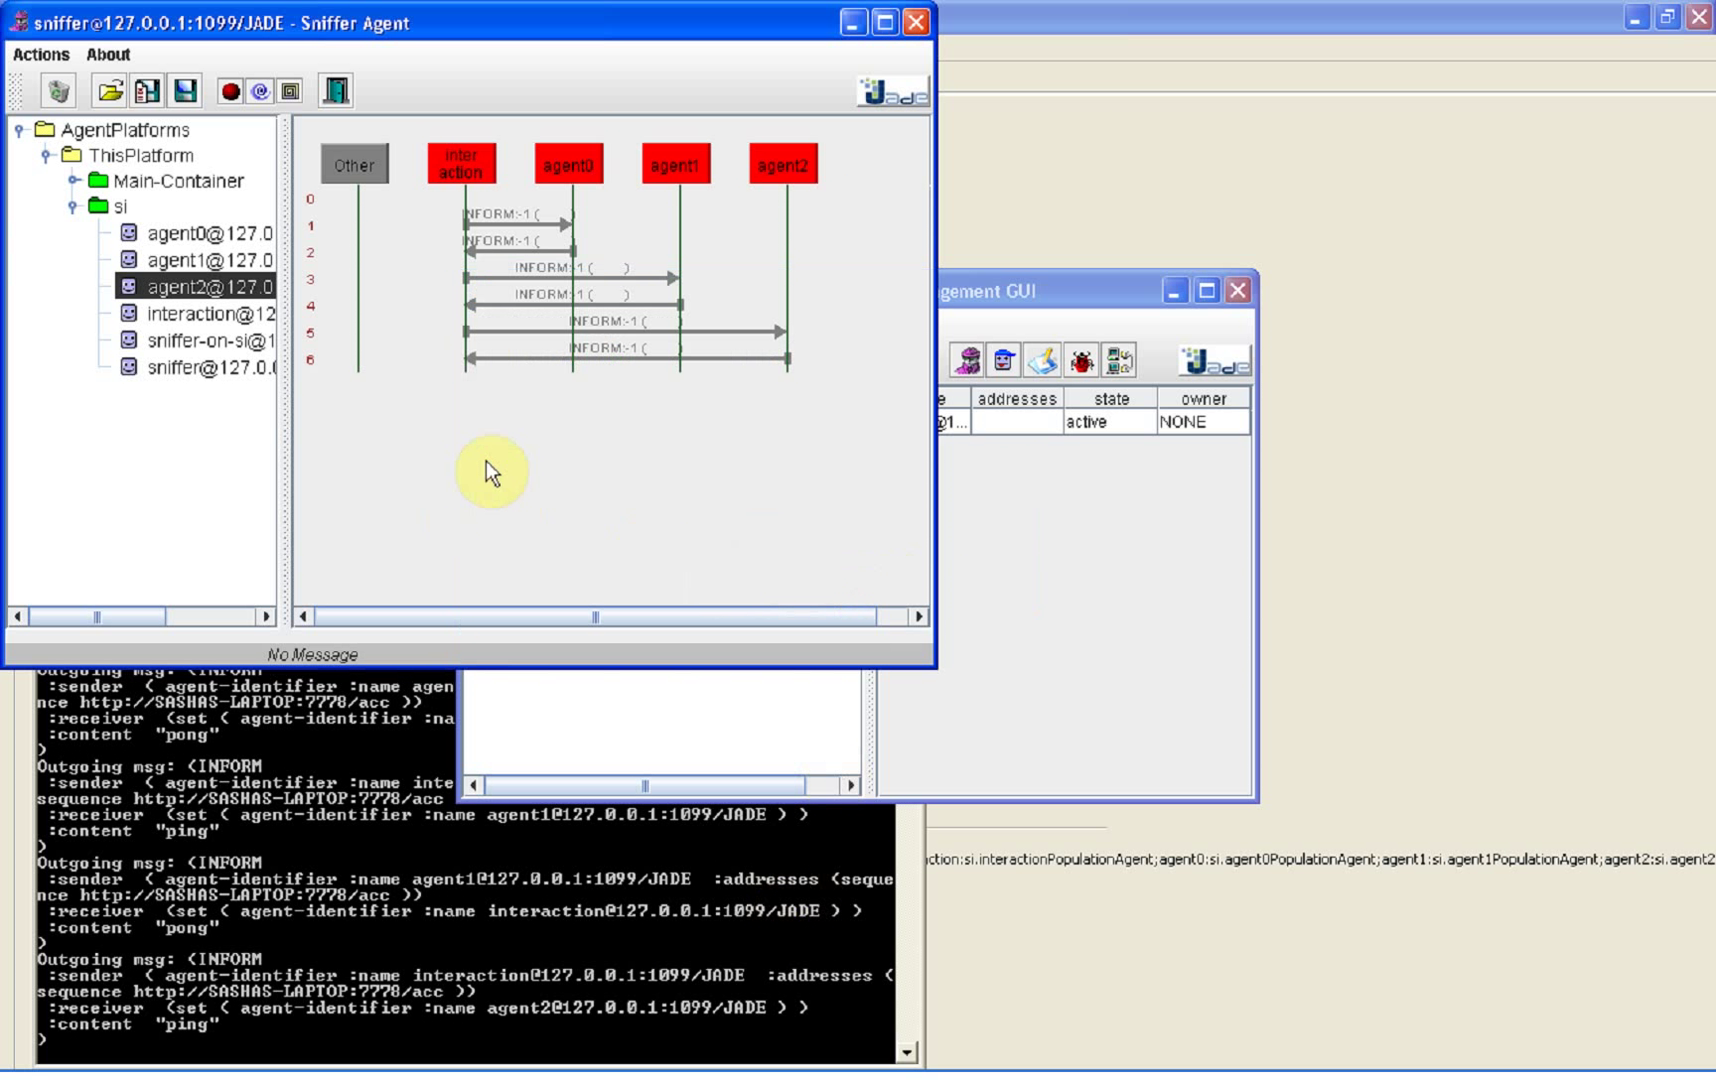